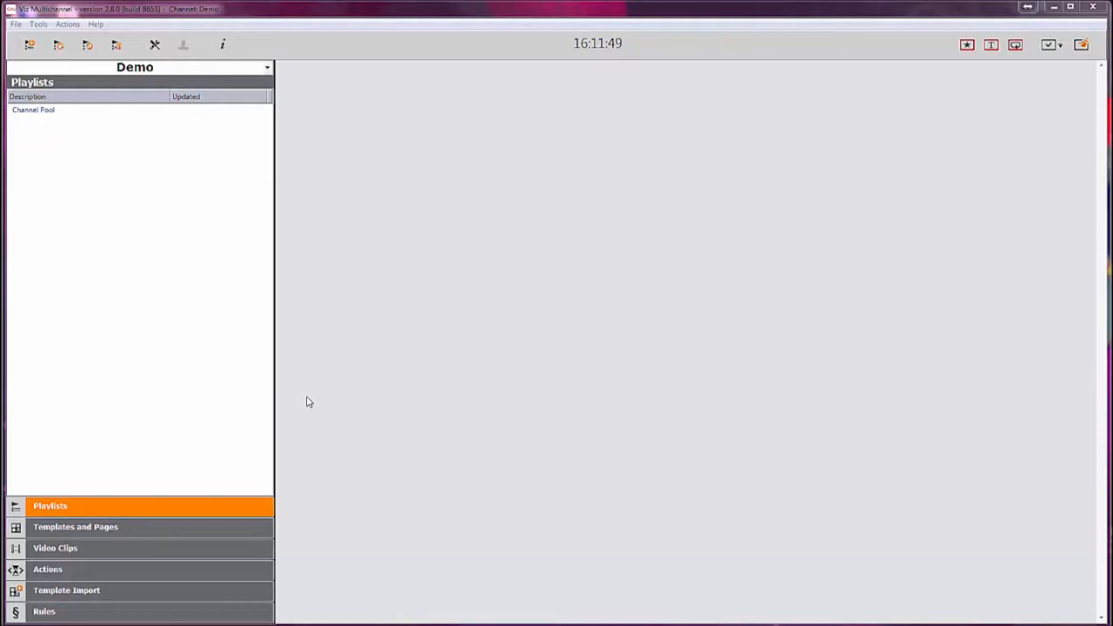
# - Open the channel's rules, view the Now Showing rule, and create a new rule named "New Shows"
pyautogui.click(141, 618)
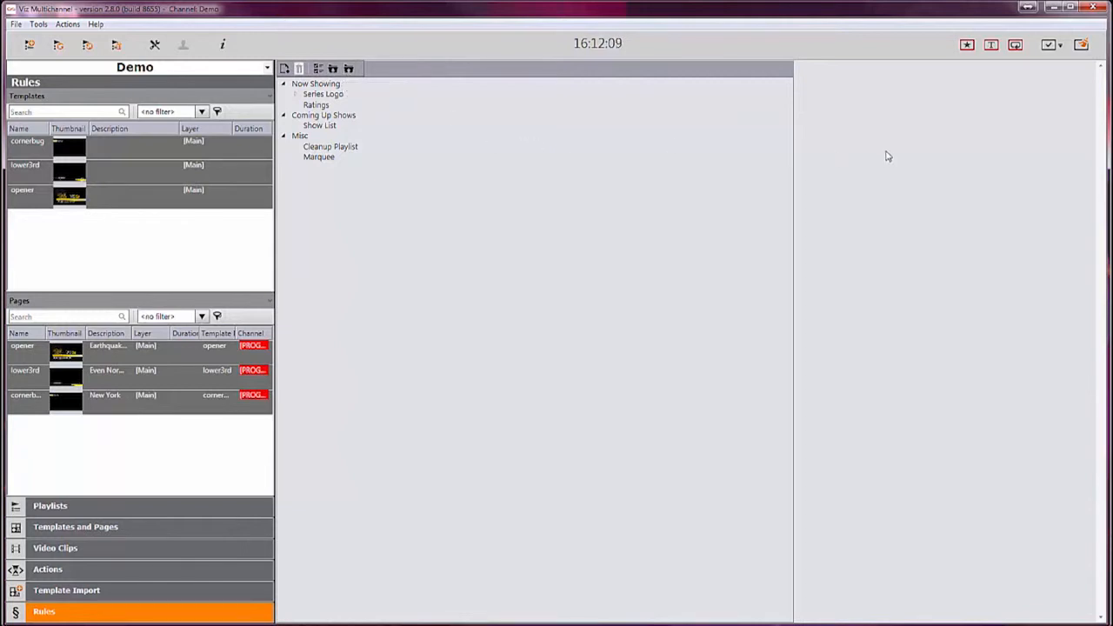
pyautogui.click(327, 85)
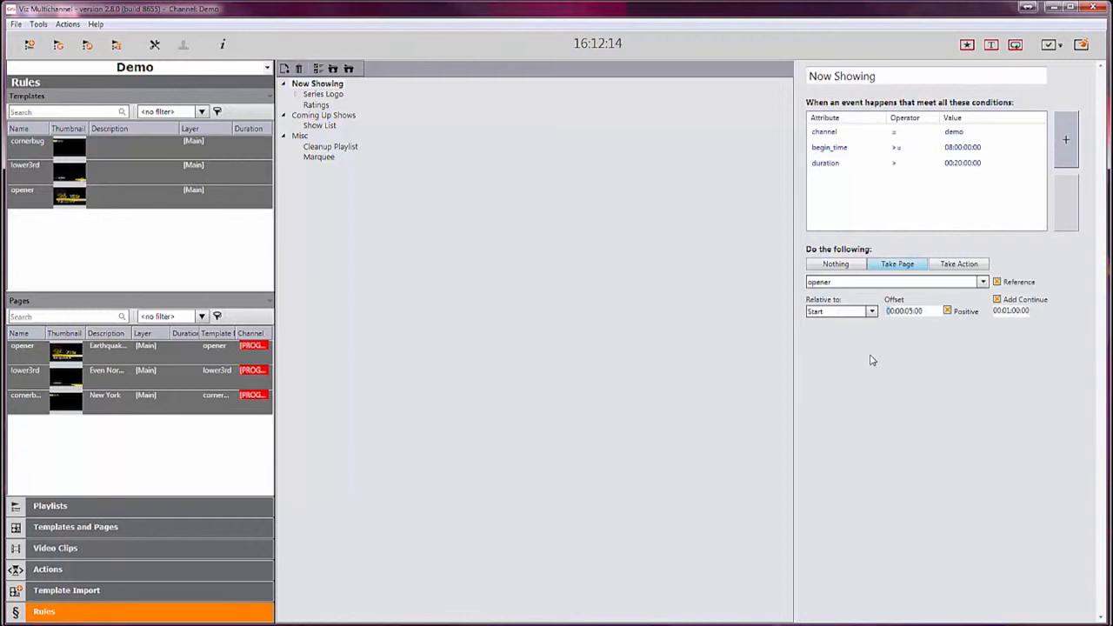
pyautogui.click(284, 68)
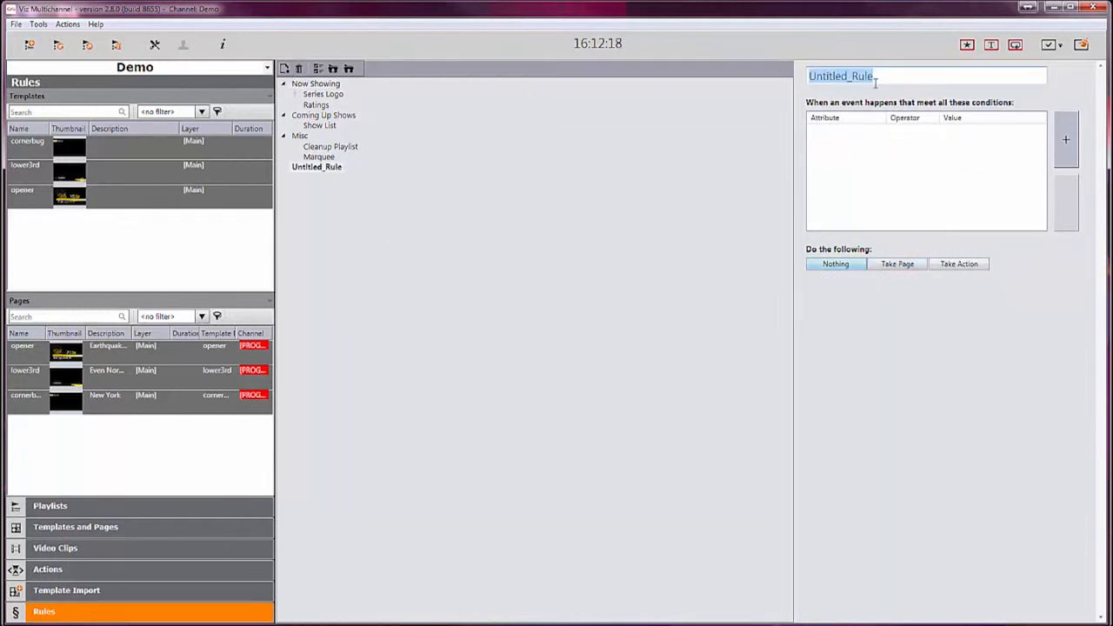
pyautogui.write('New Shows')
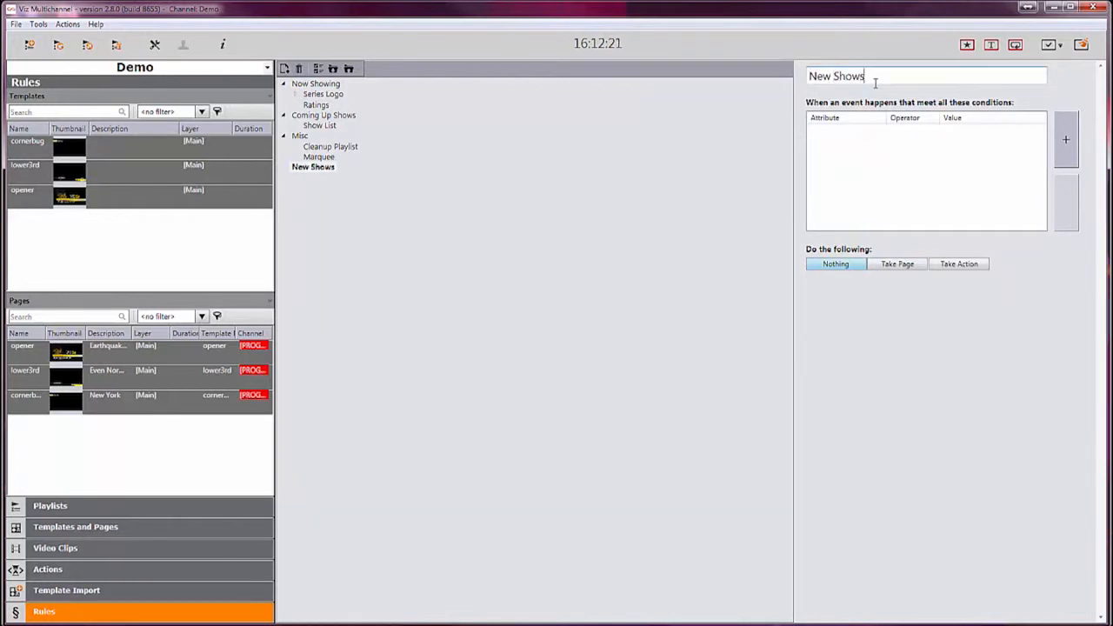
pyautogui.click(924, 168)
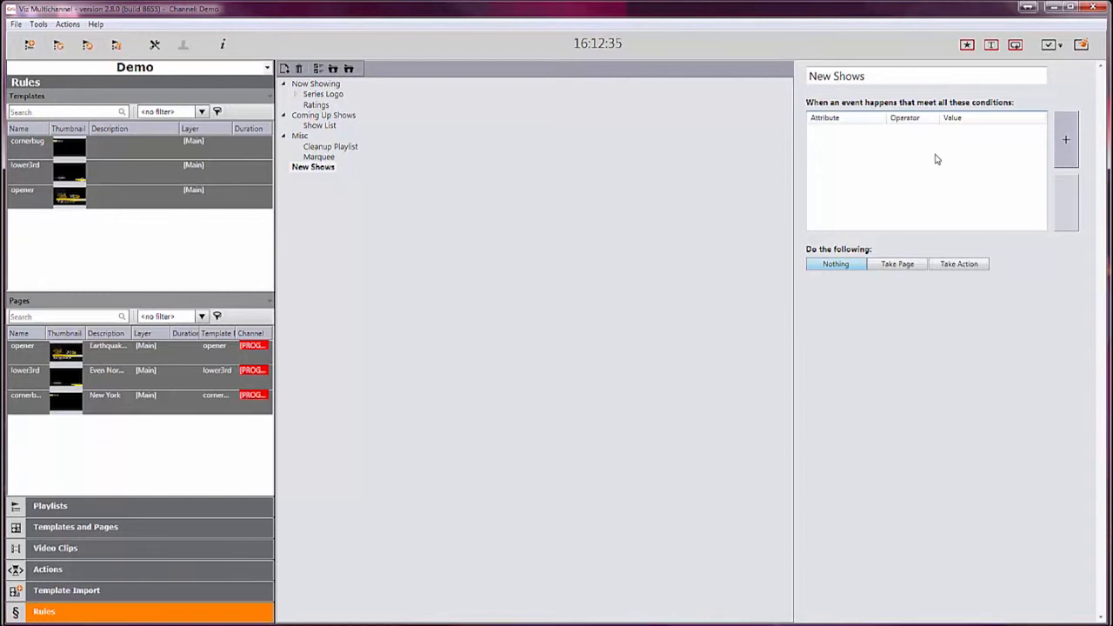
# - Add a condition to the New Shows rule requiring begin_time >= 10:00:00:00
pyautogui.click(1076, 146)
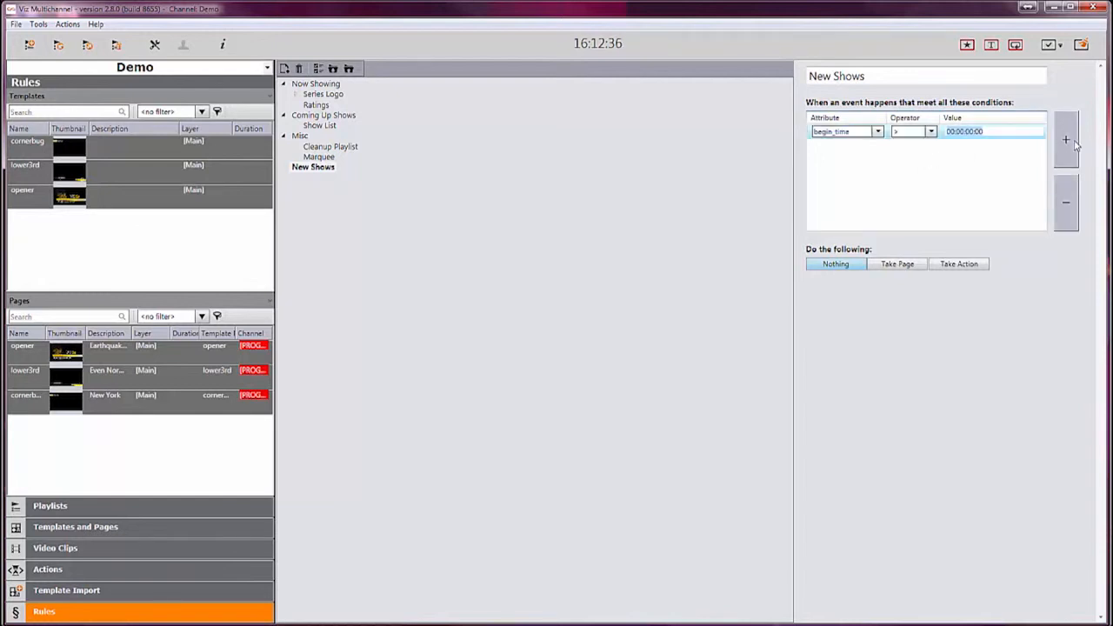
pyautogui.click(879, 132)
pyautogui.click(860, 146)
pyautogui.click(927, 132)
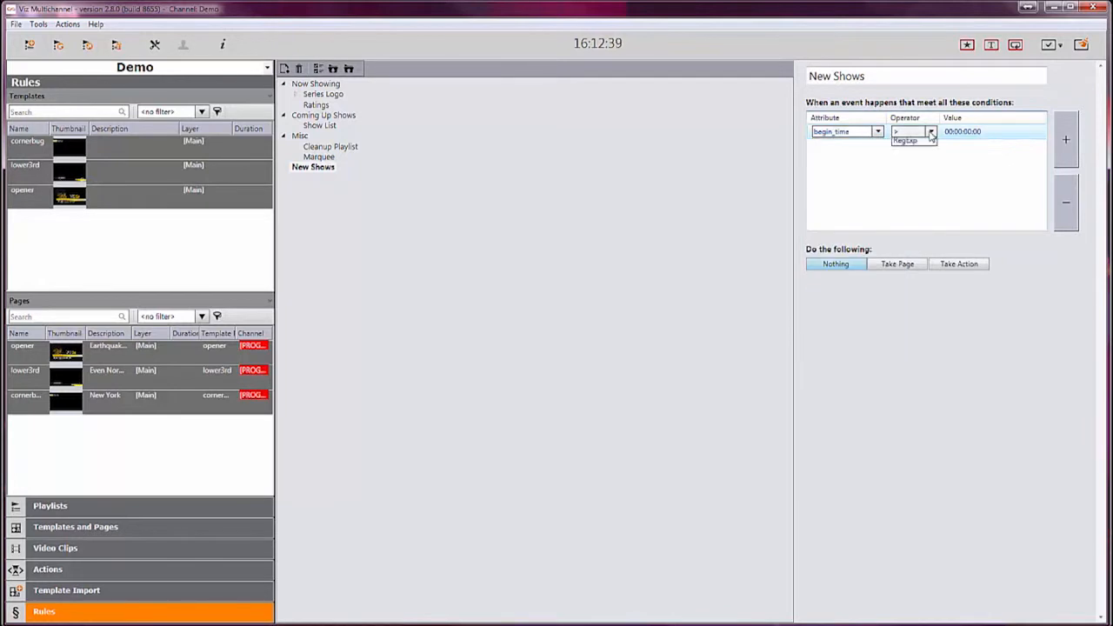
pyautogui.click(919, 182)
pyautogui.click(950, 132)
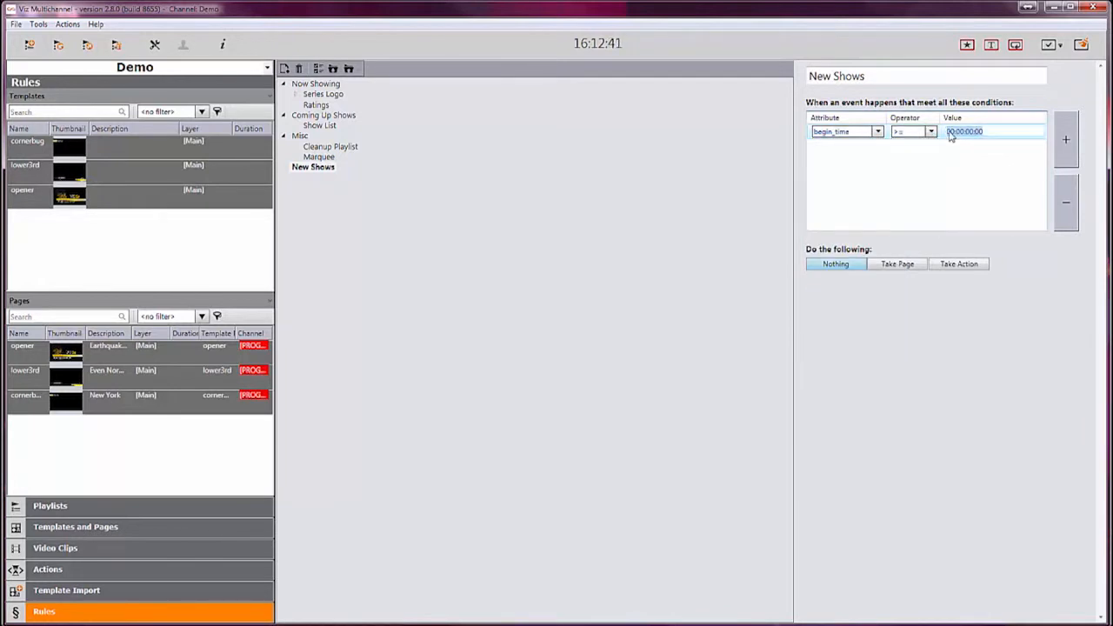
pyautogui.press('BackSpace')
pyautogui.write('1')
pyautogui.press('Return')
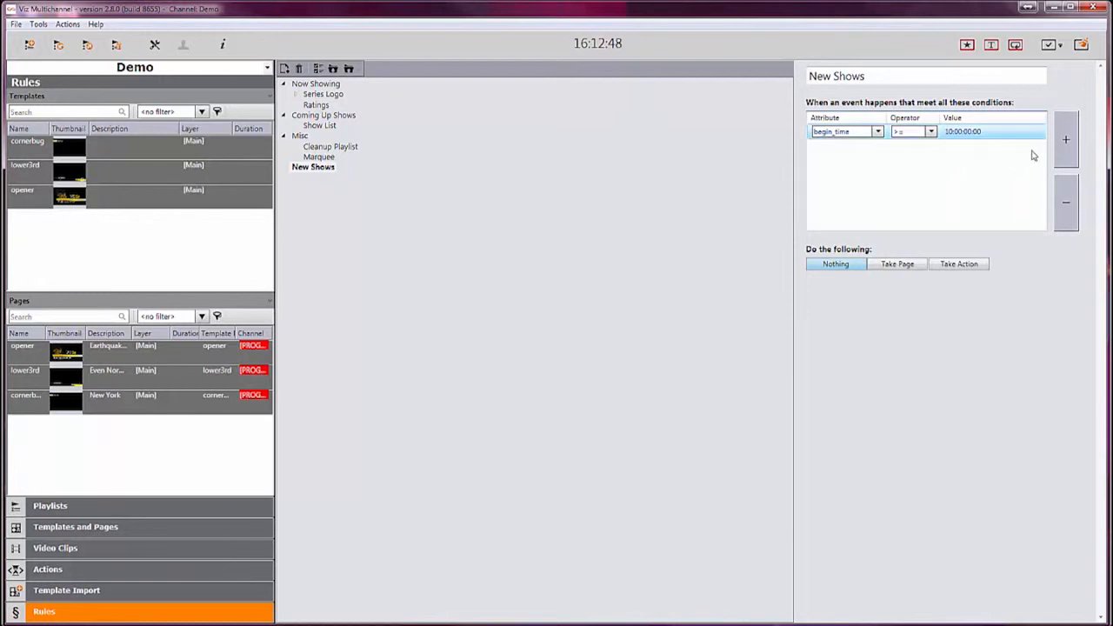
# - Add a second condition to the New Shows rule matching description with the RegExp ^M
pyautogui.click(1061, 148)
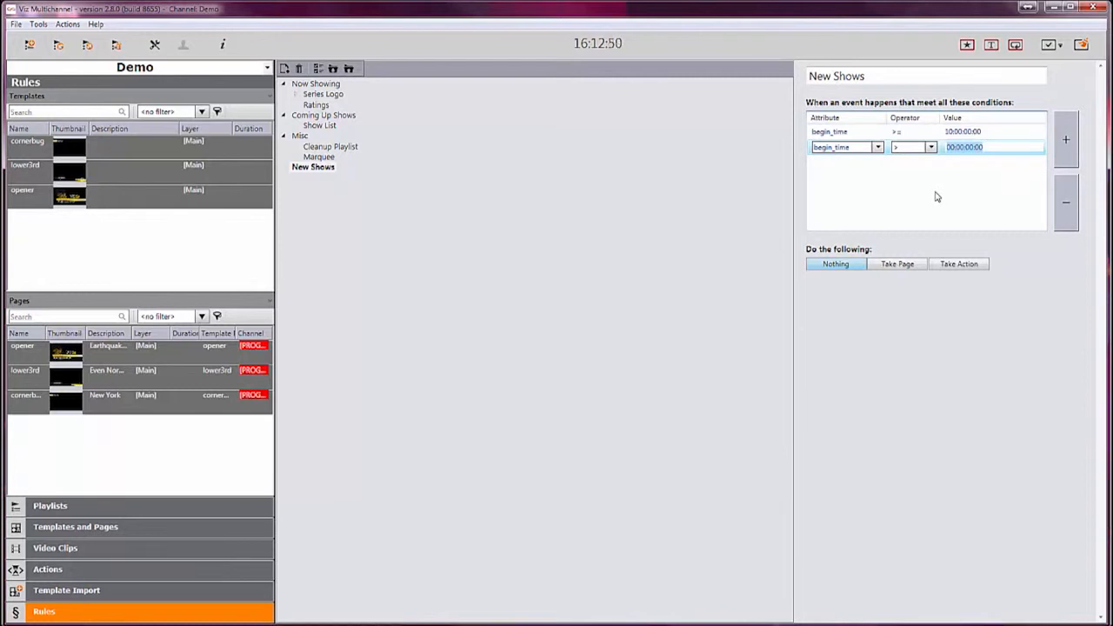
pyautogui.click(879, 148)
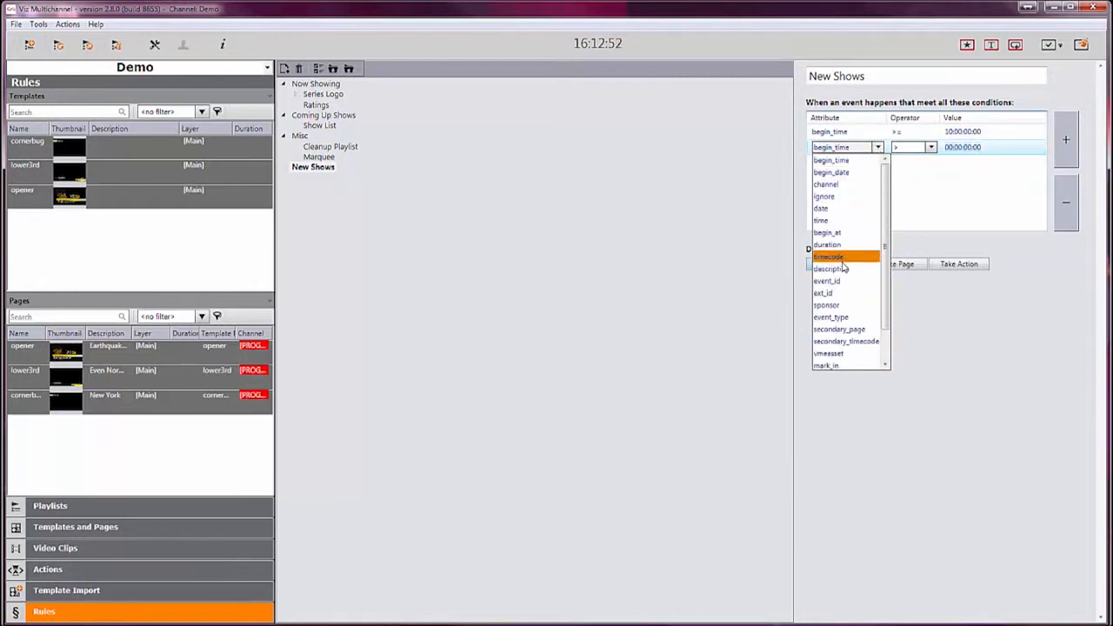
pyautogui.click(845, 266)
pyautogui.click(930, 147)
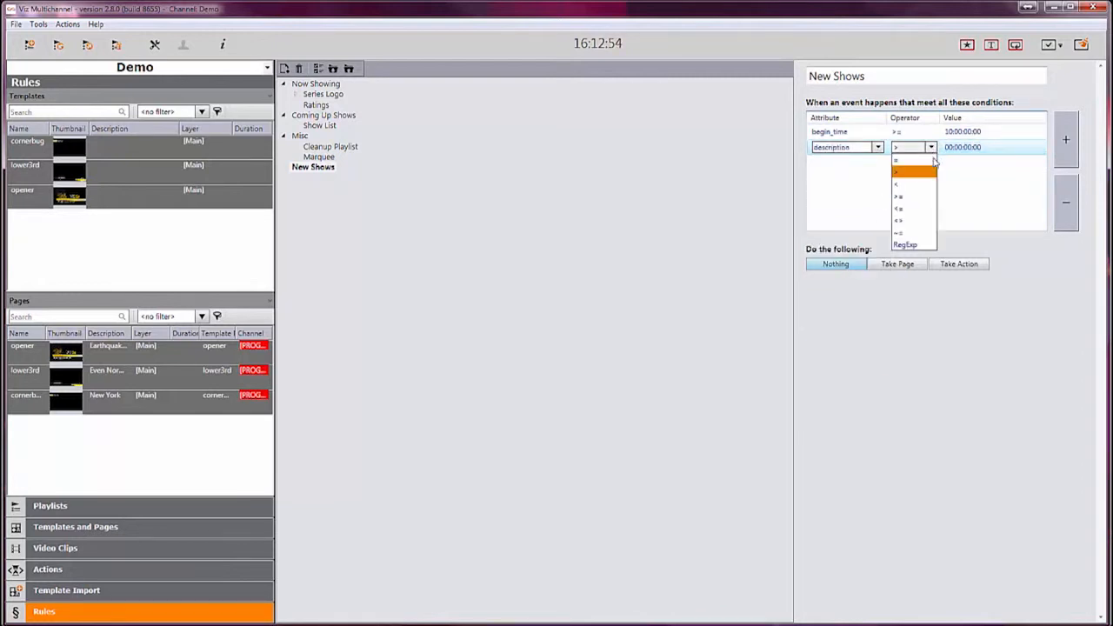
pyautogui.click(926, 246)
pyautogui.click(965, 156)
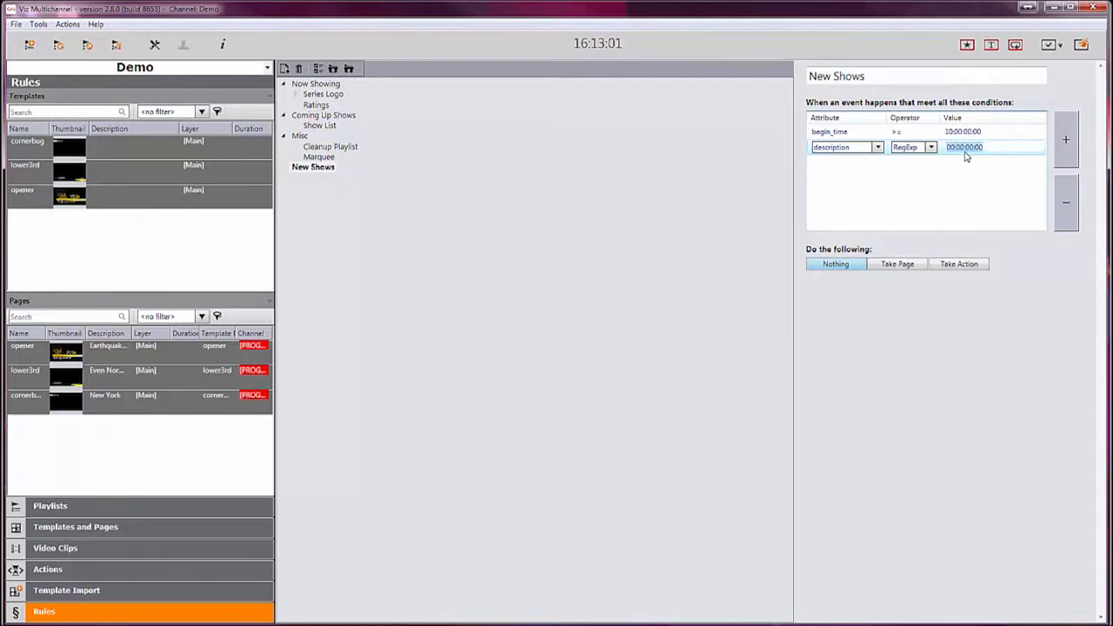
pyautogui.write('^M')
pyautogui.press('Return')
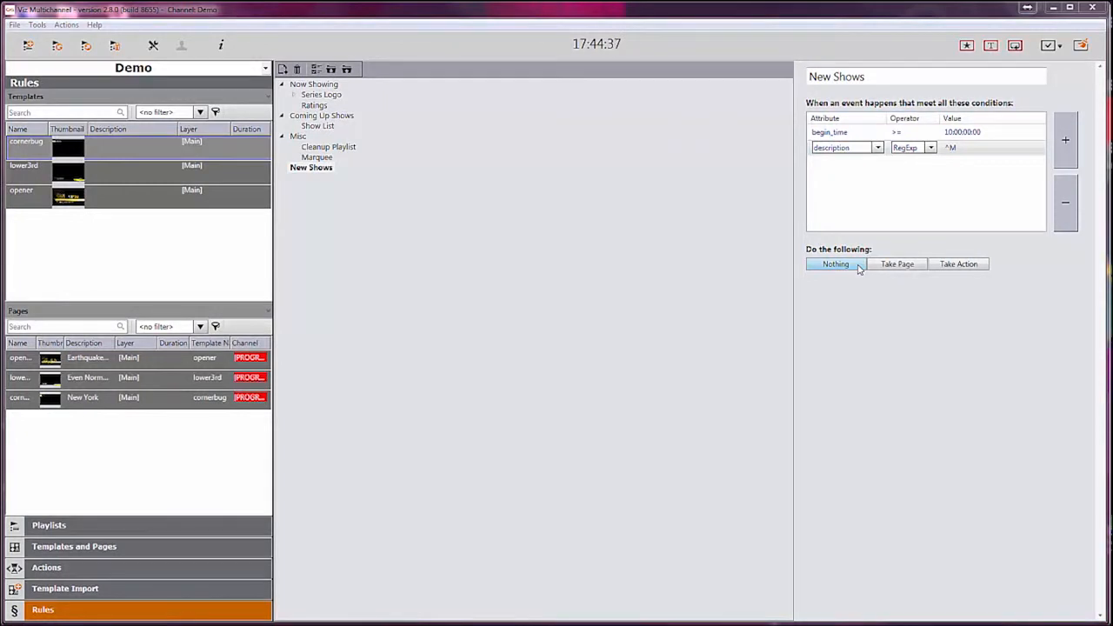
# - Try the Take Page and Take Action responses for the New Shows rule and review the available actions
pyautogui.click(900, 266)
pyautogui.click(953, 268)
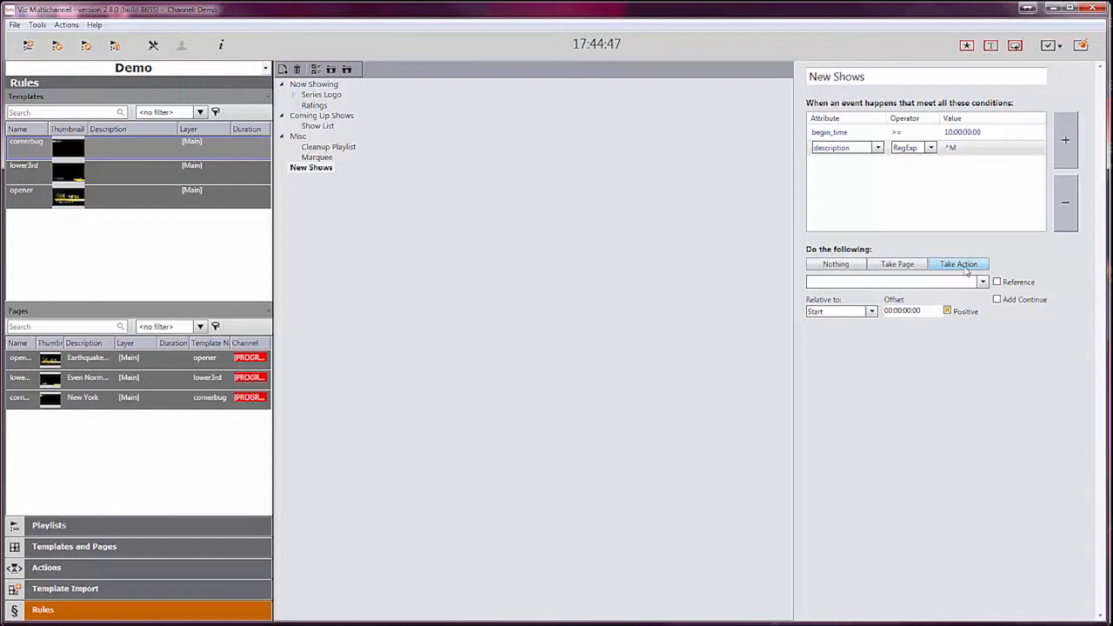
pyautogui.click(982, 283)
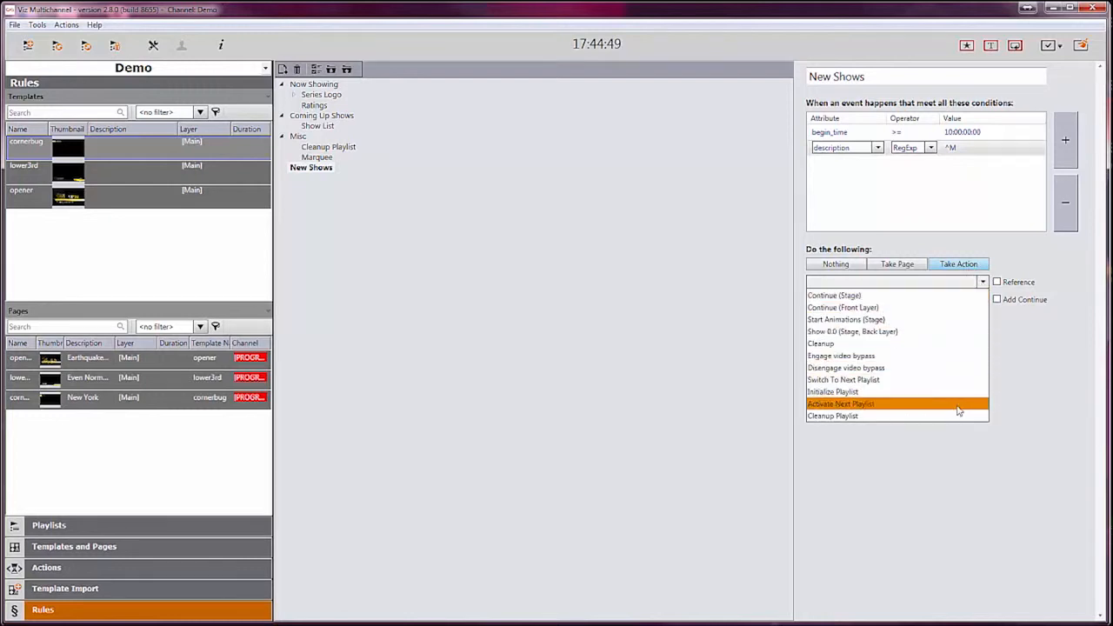
pyautogui.click(983, 284)
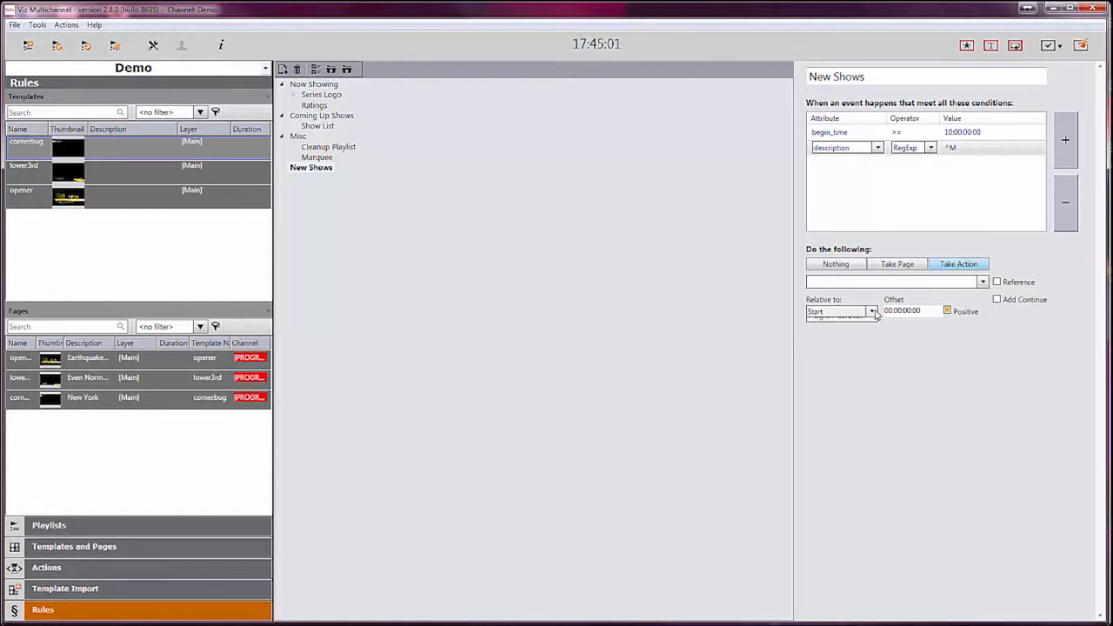
# - Try the Program duration timing and the Add Continue option, setting the timing back to Start and Add Continue back to off
pyautogui.click(871, 311)
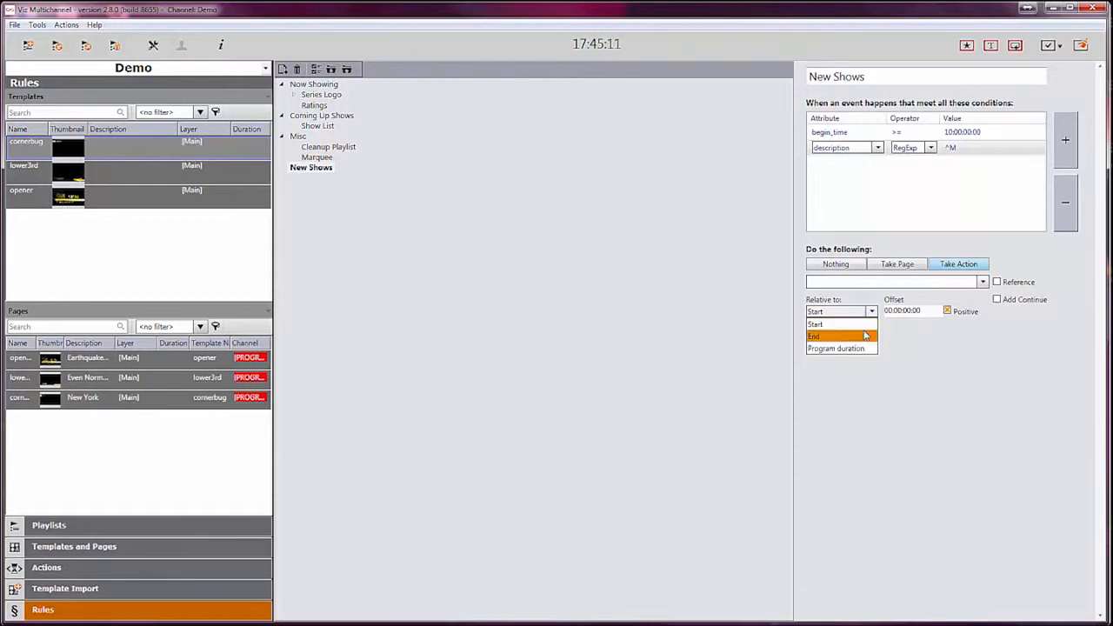
pyautogui.click(865, 324)
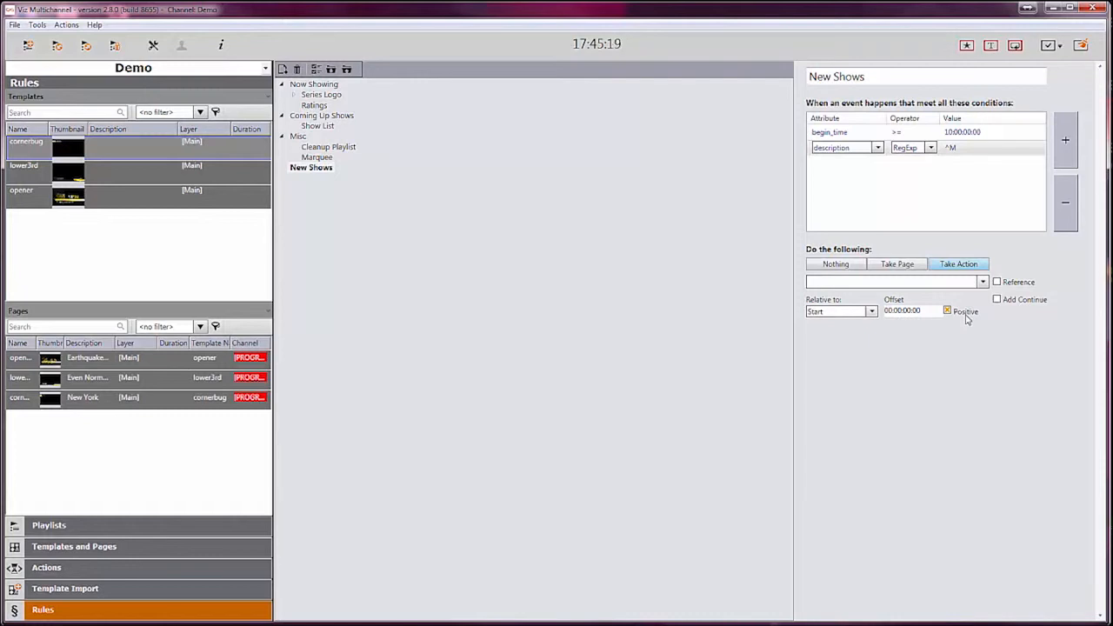
pyautogui.click(870, 312)
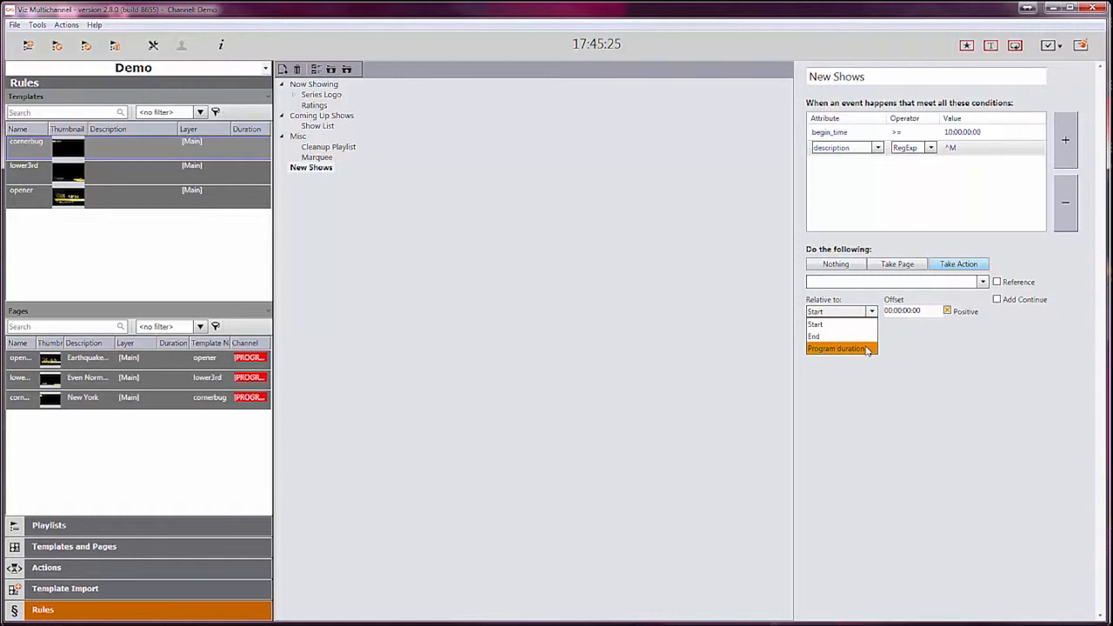
pyautogui.click(867, 348)
pyautogui.moveTo(887, 311)
pyautogui.mouseDown()
pyautogui.moveTo(984, 313)
pyautogui.moveTo(887, 315)
pyautogui.mouseUp()
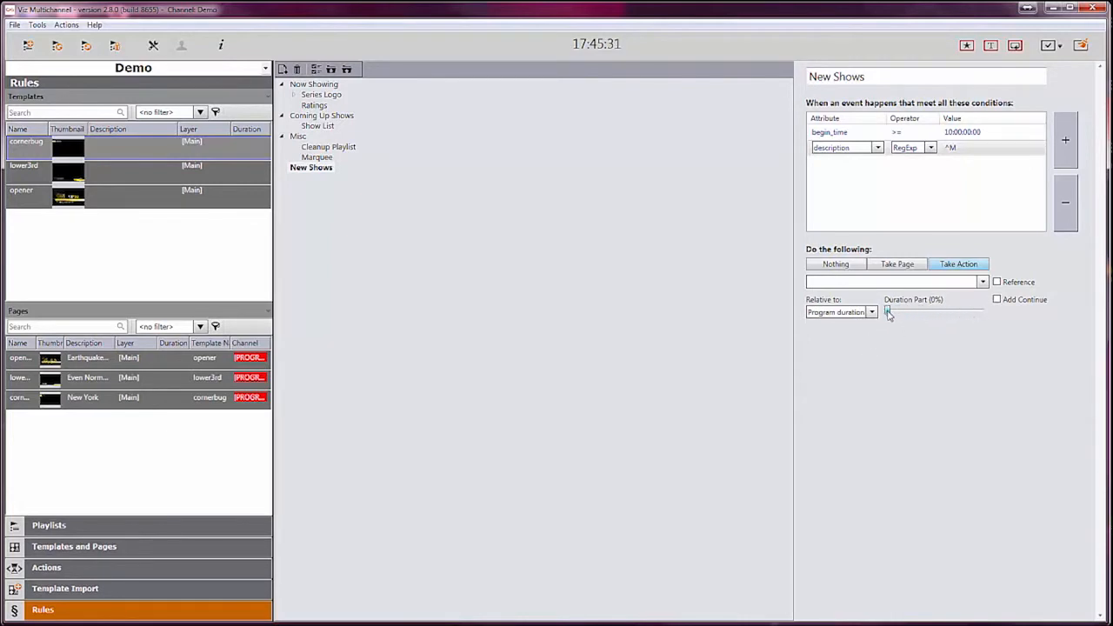
pyautogui.click(872, 312)
pyautogui.click(853, 327)
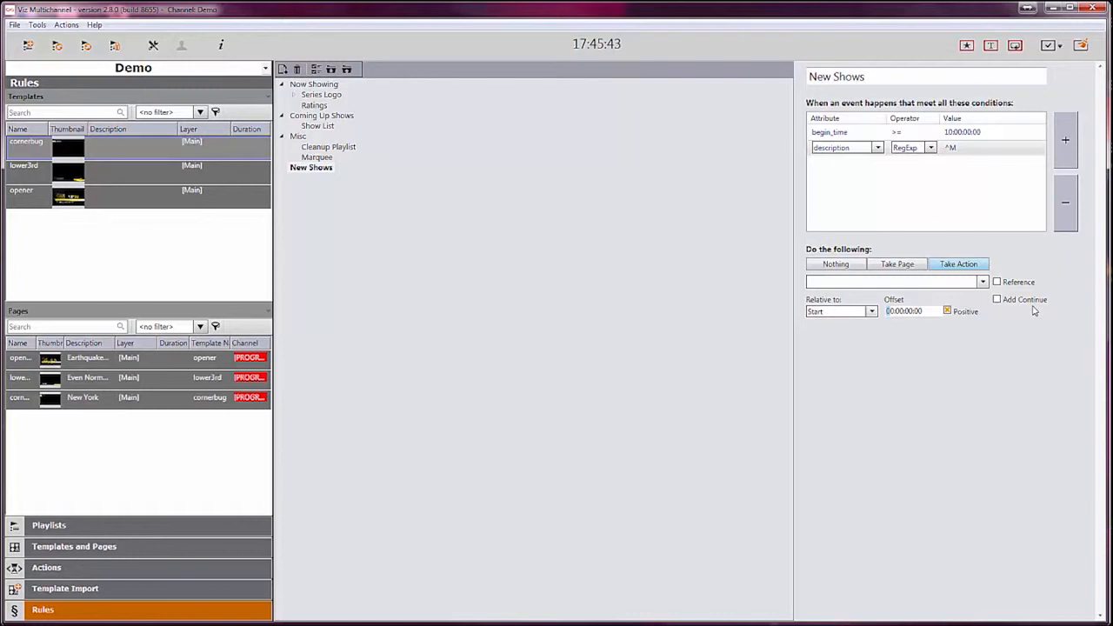
pyautogui.click(997, 300)
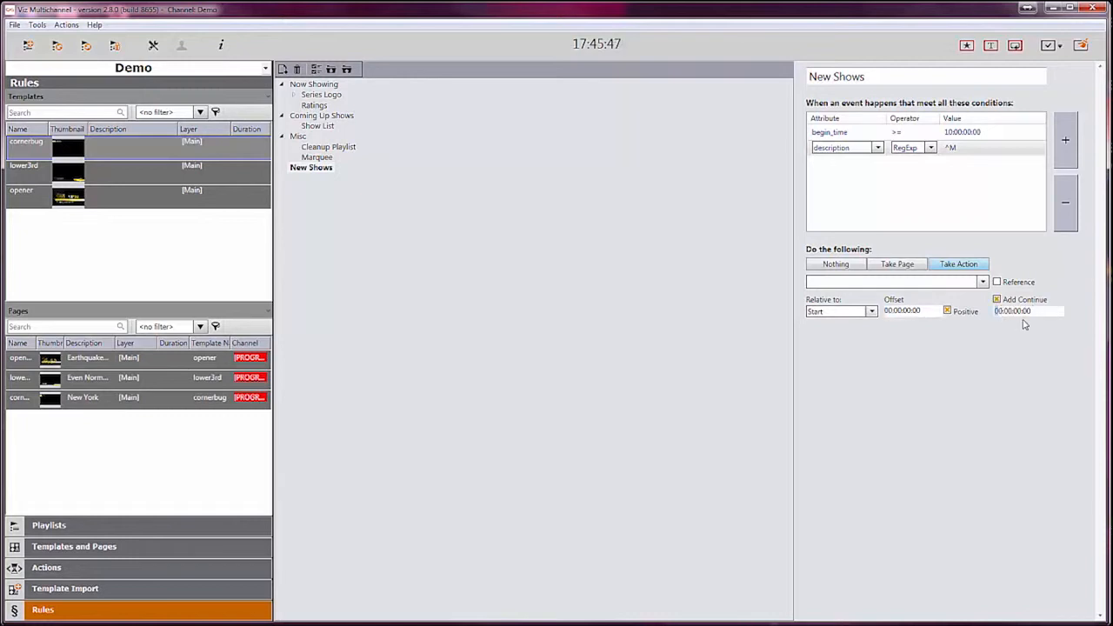
pyautogui.click(997, 301)
# - Make the New Shows rule take the lower3rd page with an offset of 00:10:00:00 from the start
pyautogui.click(909, 270)
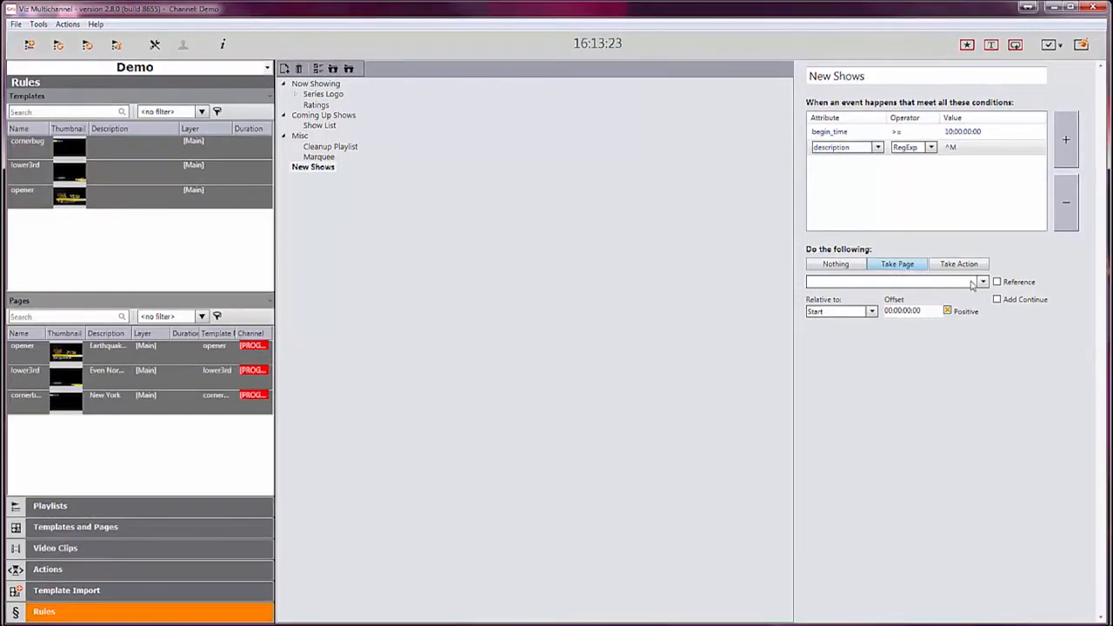
pyautogui.click(983, 282)
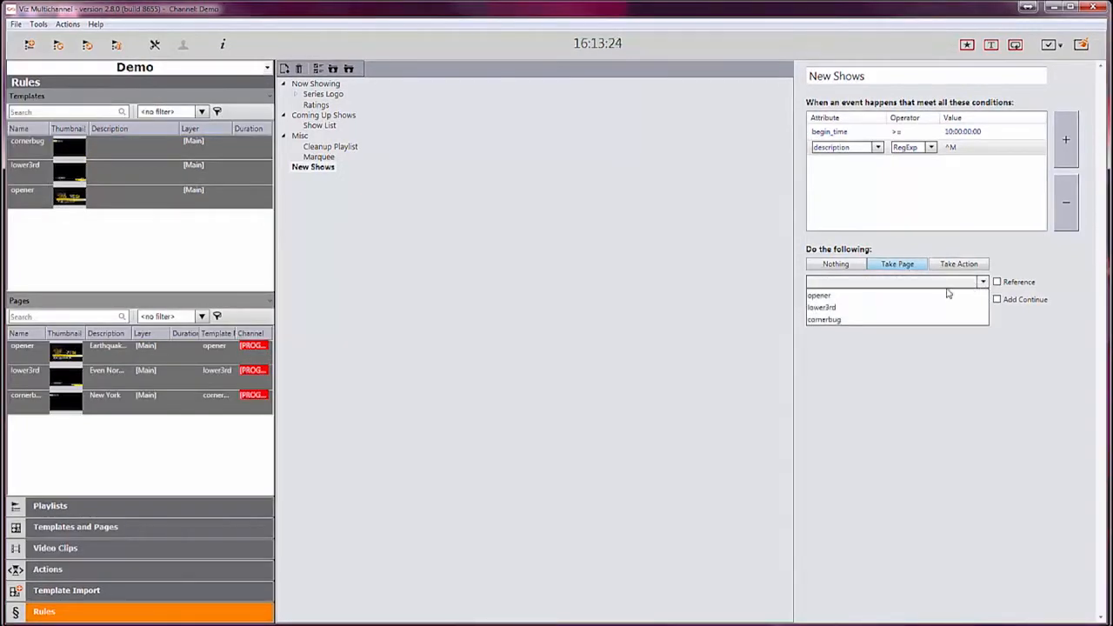
pyautogui.click(891, 308)
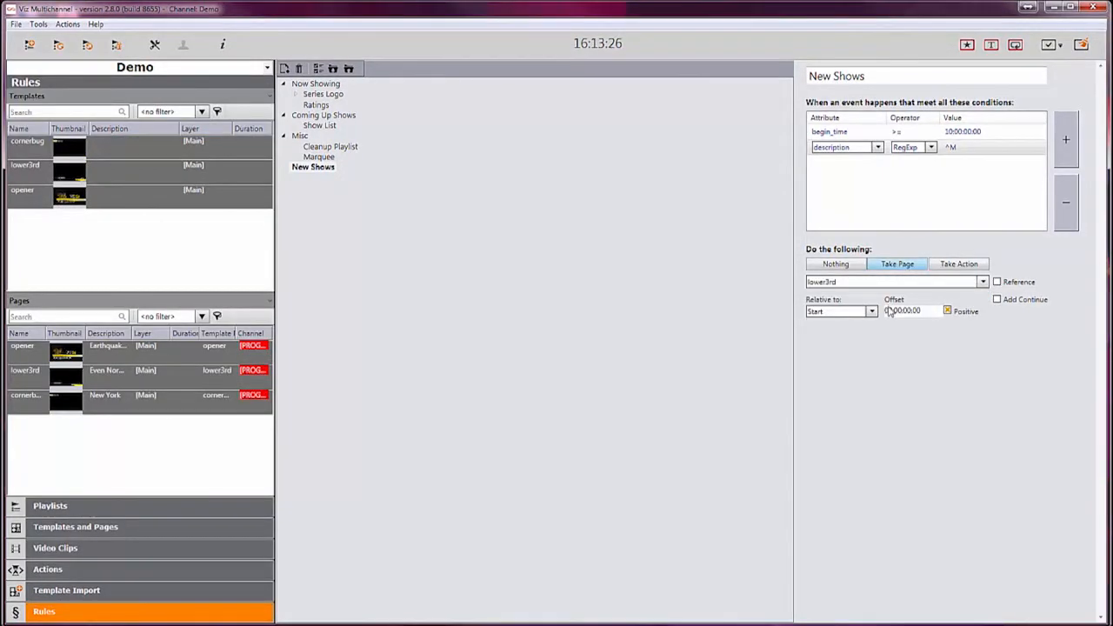
pyautogui.click(893, 312)
pyautogui.write('10')
pyautogui.press('Return')
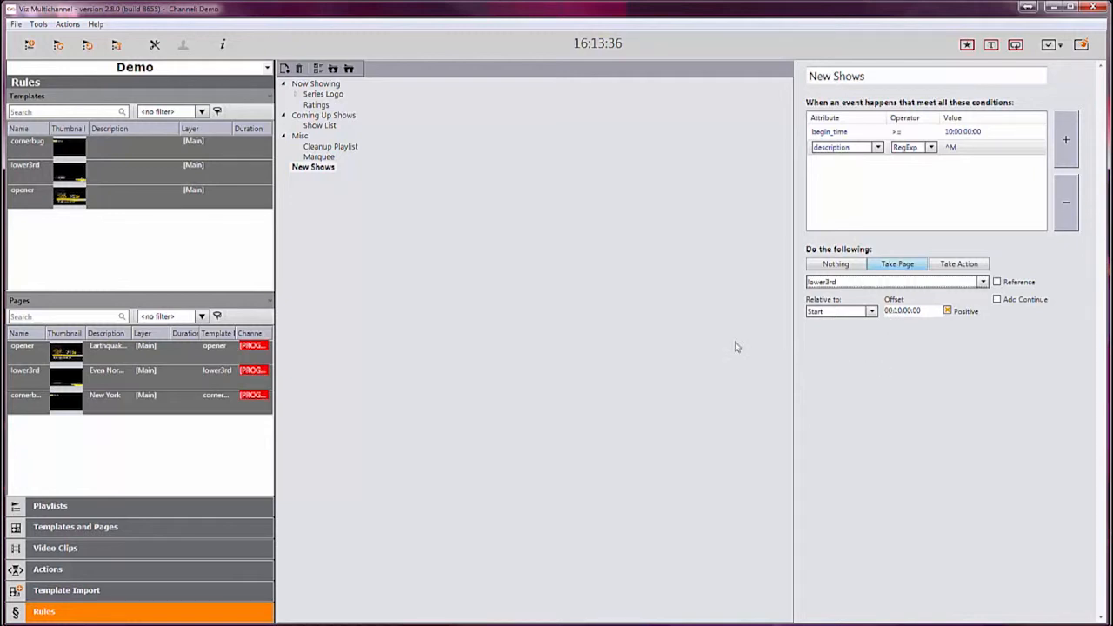
# - Add a child rule under New Shows and name it "Special Hours"
pyautogui.click(323, 173)
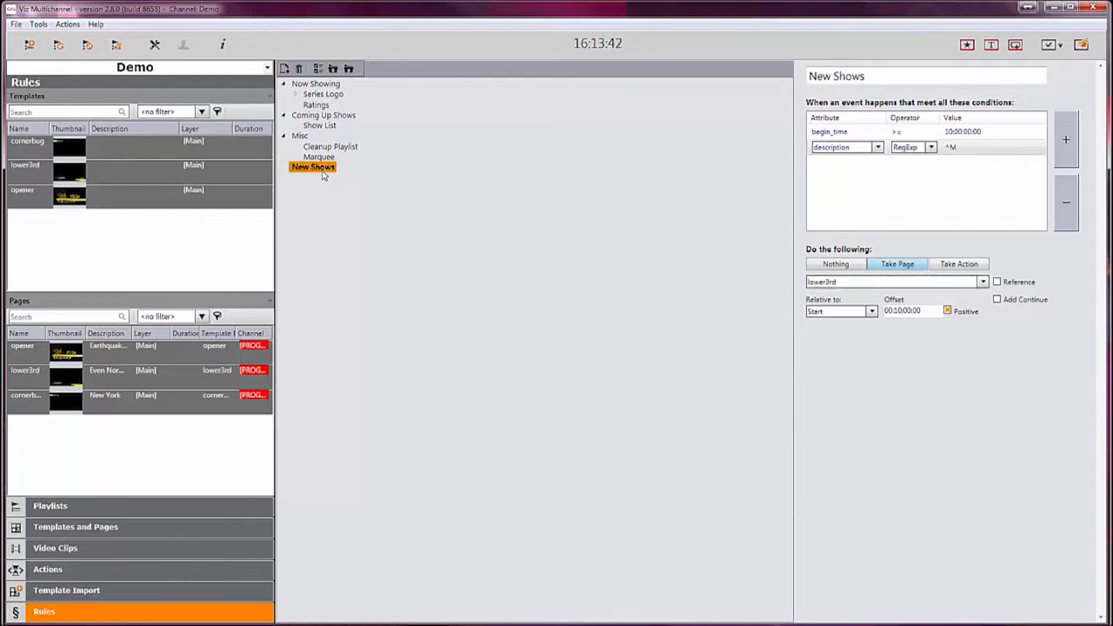
pyautogui.rightClick(323, 173)
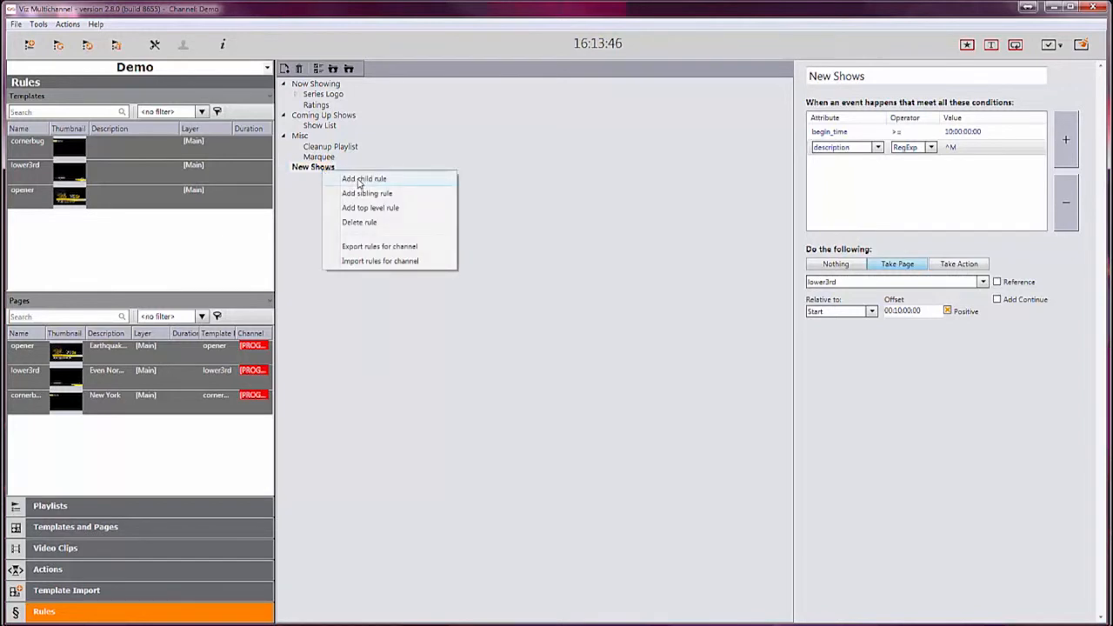
pyautogui.click(359, 180)
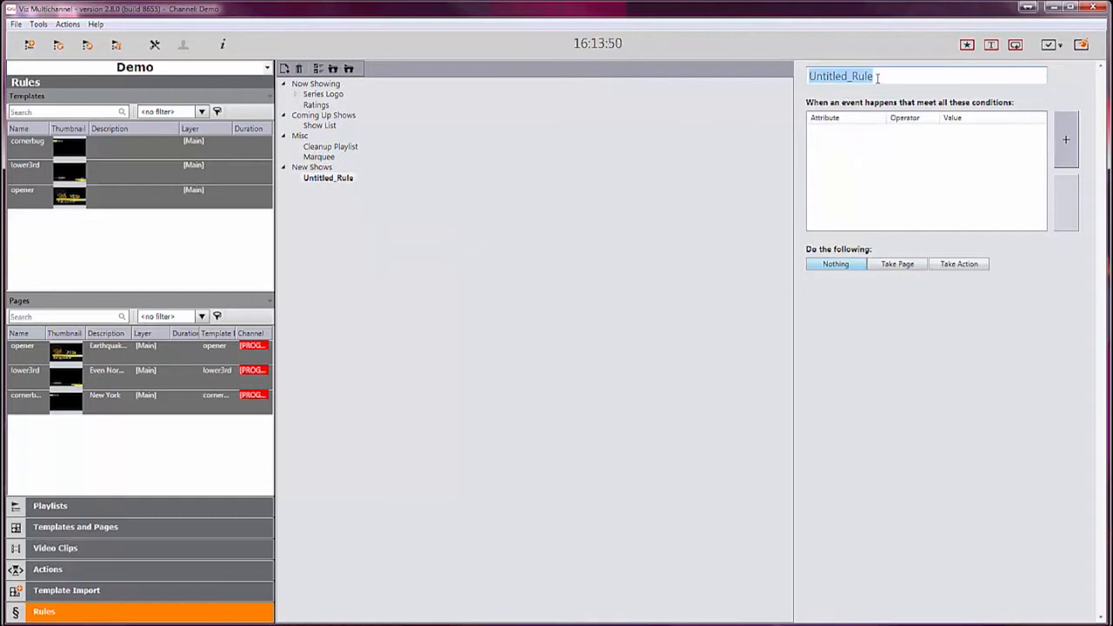
pyautogui.write('Speci')
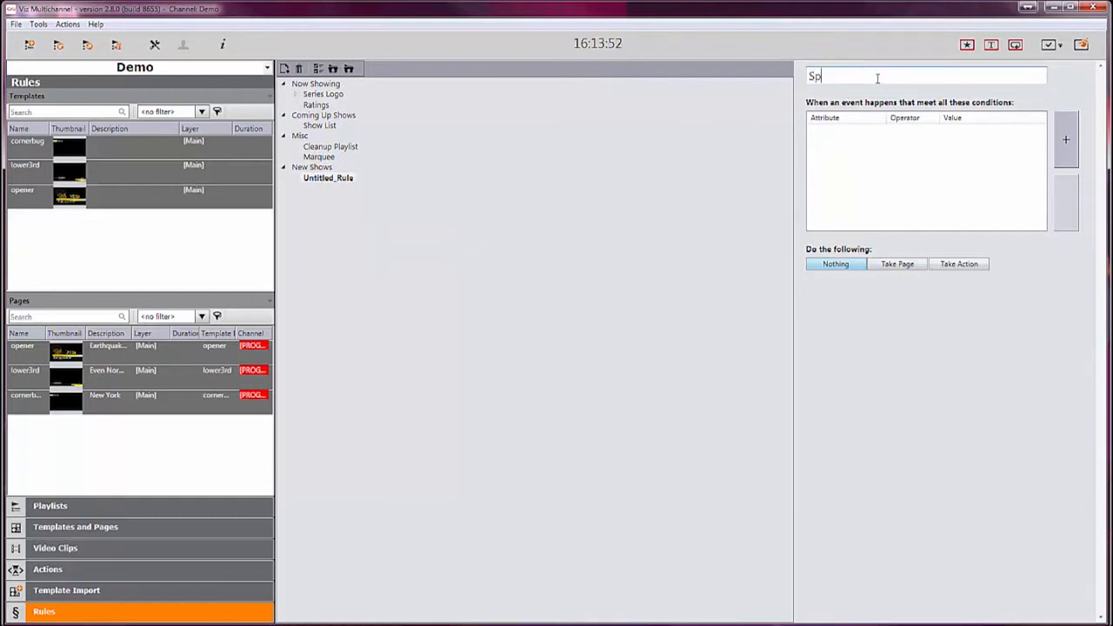
pyautogui.write('al Hours')
pyautogui.press('Return')
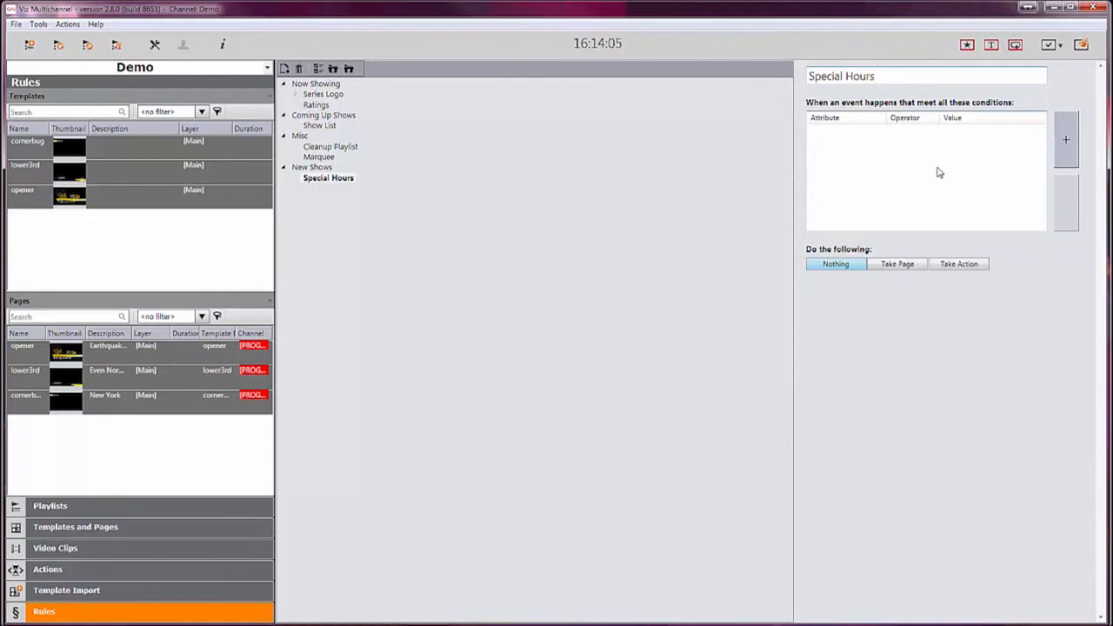
# - Add a condition to the Special Hours rule requiring the duration to equal 02:00:00:00
pyautogui.click(1068, 146)
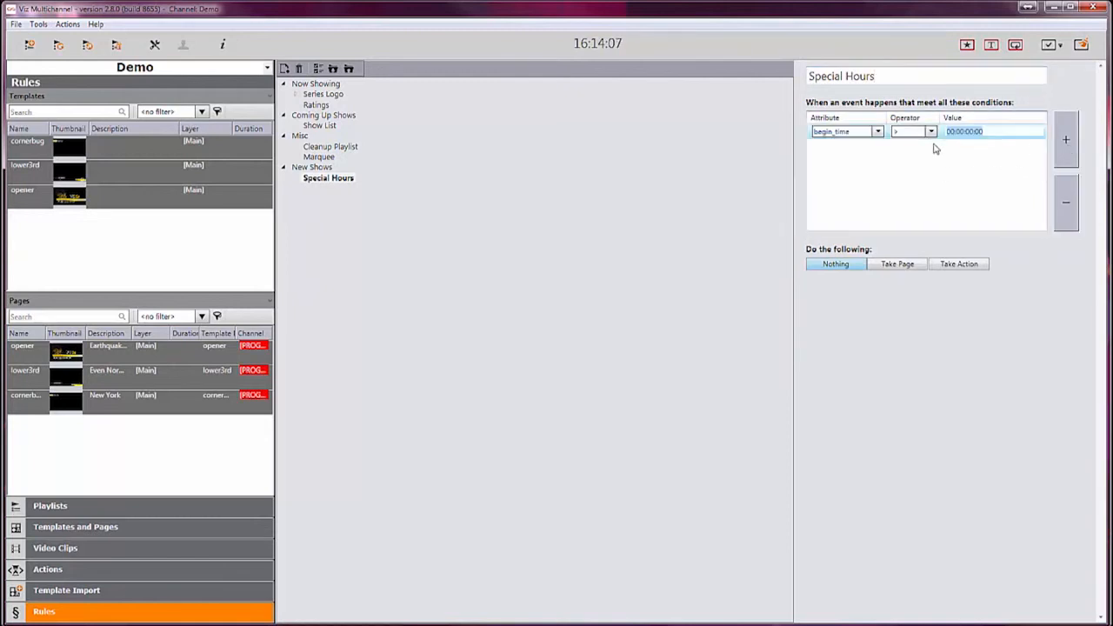
pyautogui.click(878, 133)
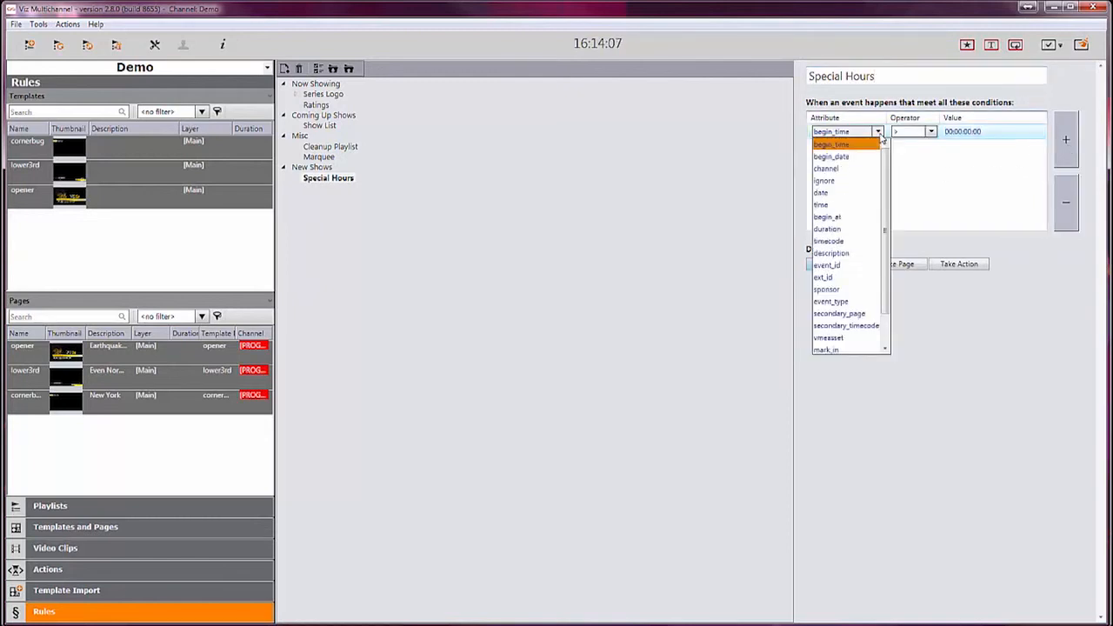
pyautogui.click(831, 229)
pyautogui.click(926, 132)
pyautogui.click(925, 145)
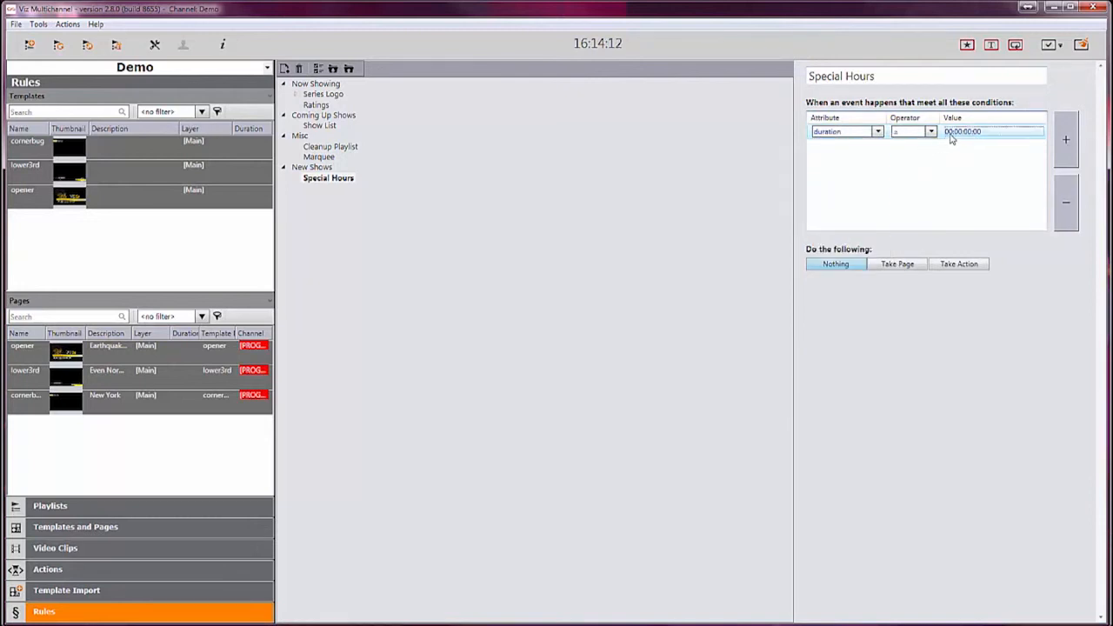
pyautogui.click(951, 137)
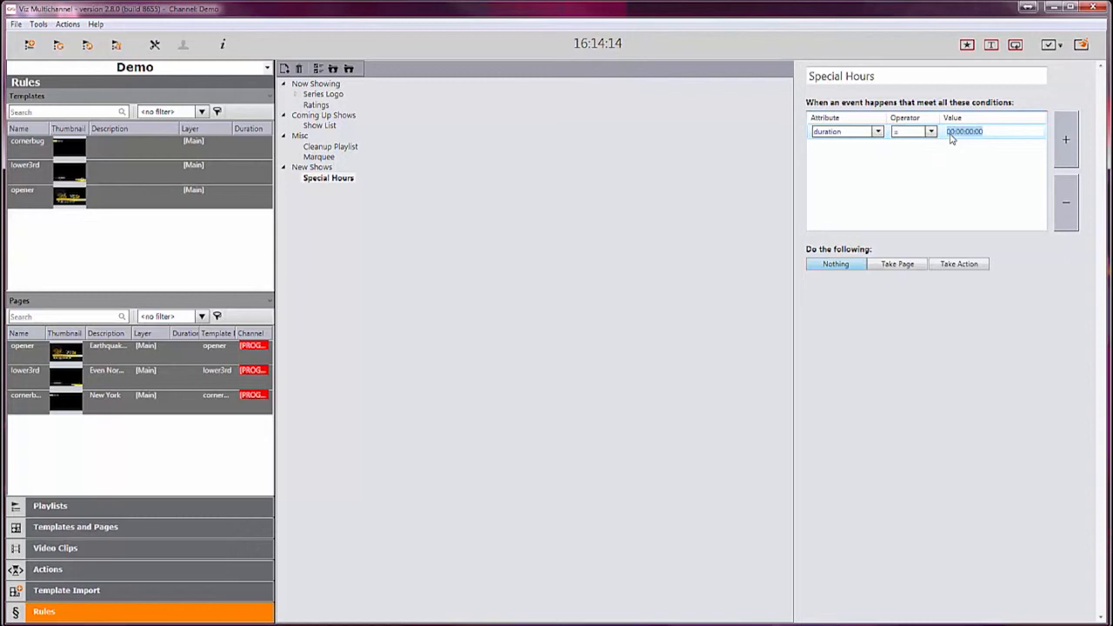
pyautogui.click(951, 137)
pyautogui.write('1')
pyautogui.press('Return')
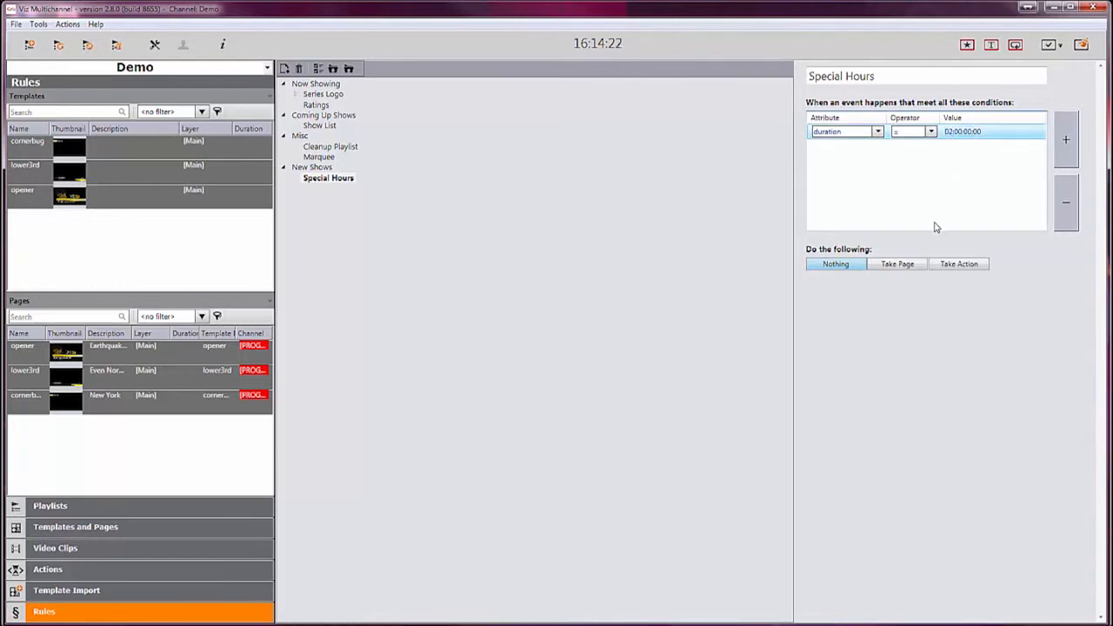
# - Make Special Hours take the Cleanup Playlist action relative to the program duration, with the duration part at 50%
pyautogui.click(962, 271)
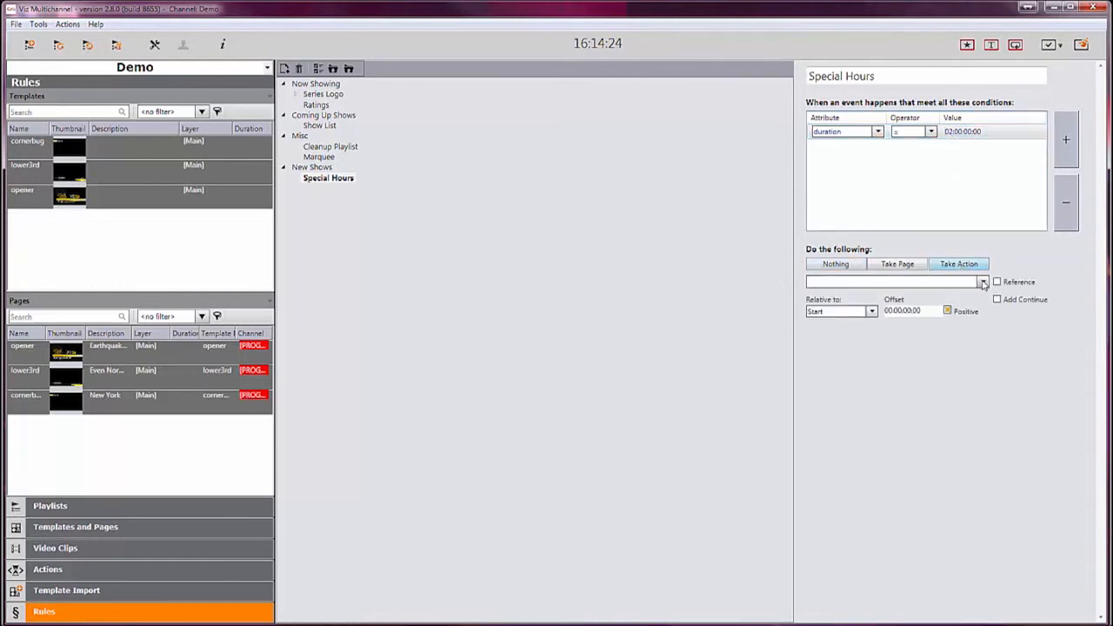
pyautogui.click(983, 282)
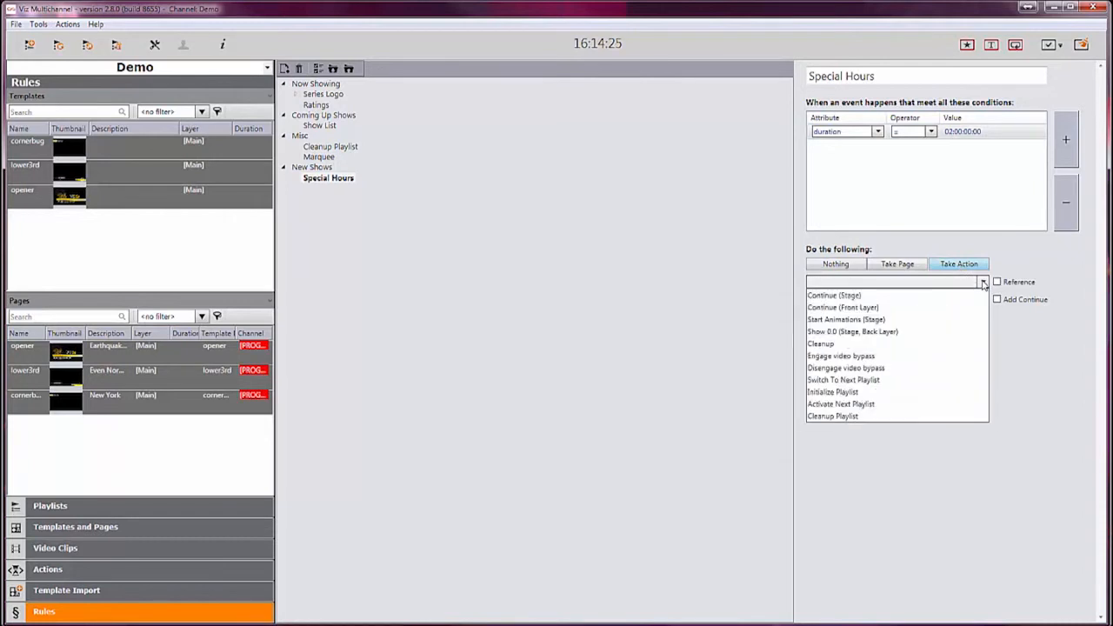
pyautogui.click(922, 416)
pyautogui.click(871, 312)
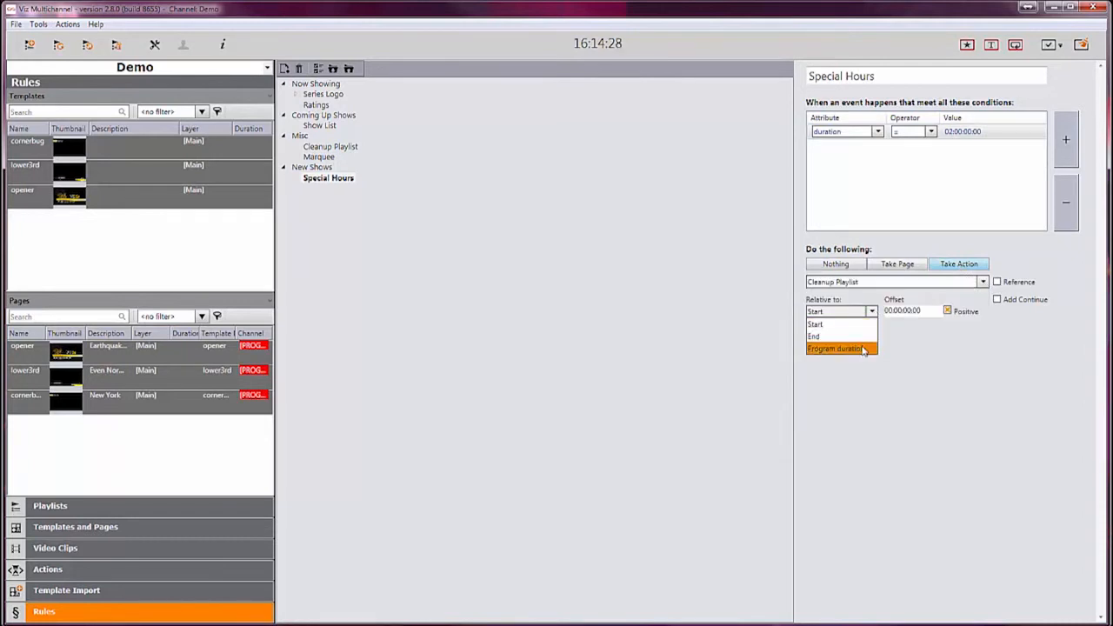
pyautogui.click(865, 349)
pyautogui.moveTo(888, 321); pyautogui.dragTo(937, 318)
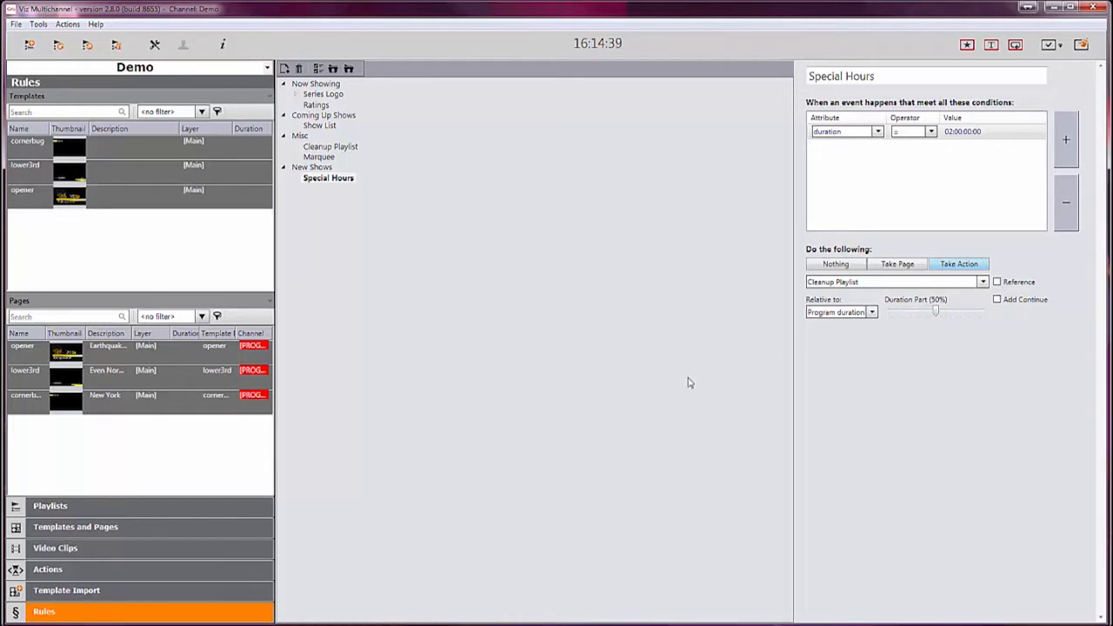
# - Load the suggested playlist file from the Desktop and open Continuous Playlist
pyautogui.click(260, 507)
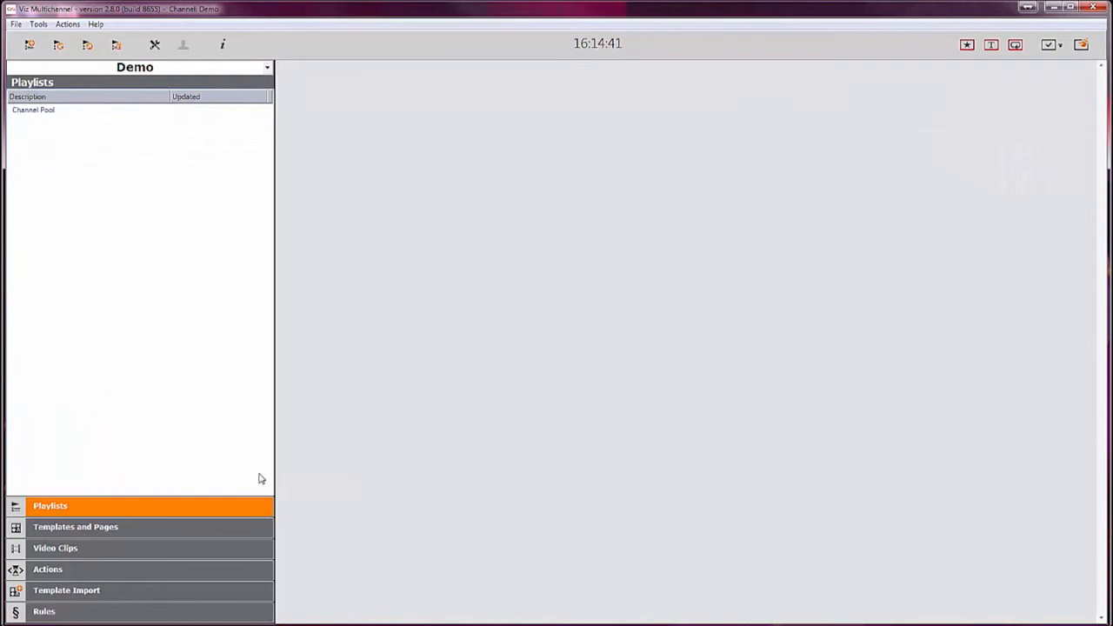
pyautogui.click(58, 44)
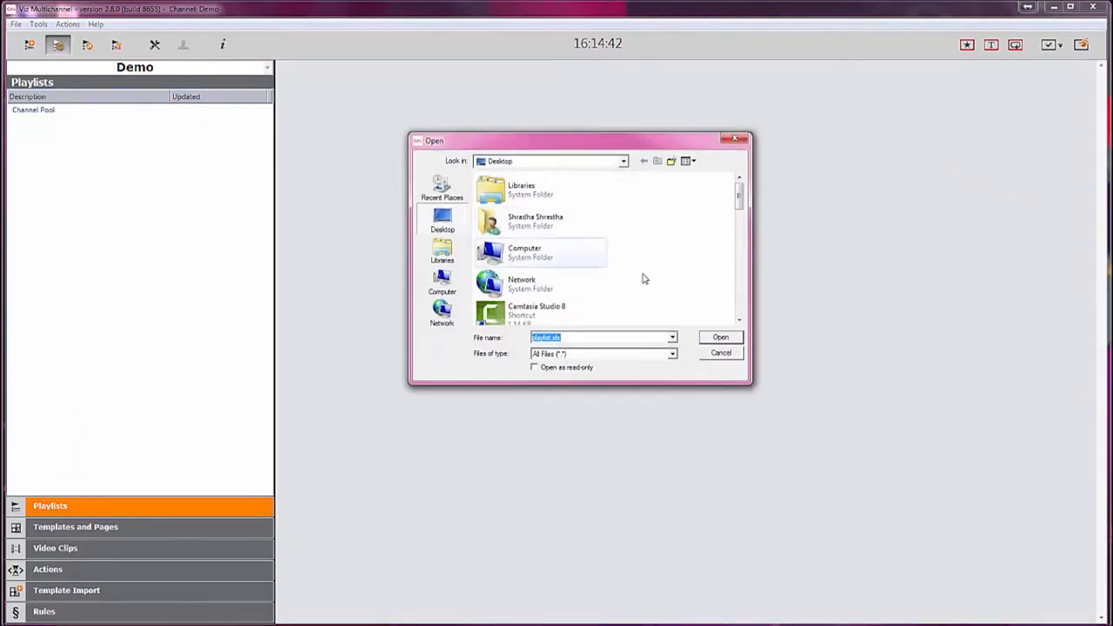
pyautogui.click(711, 335)
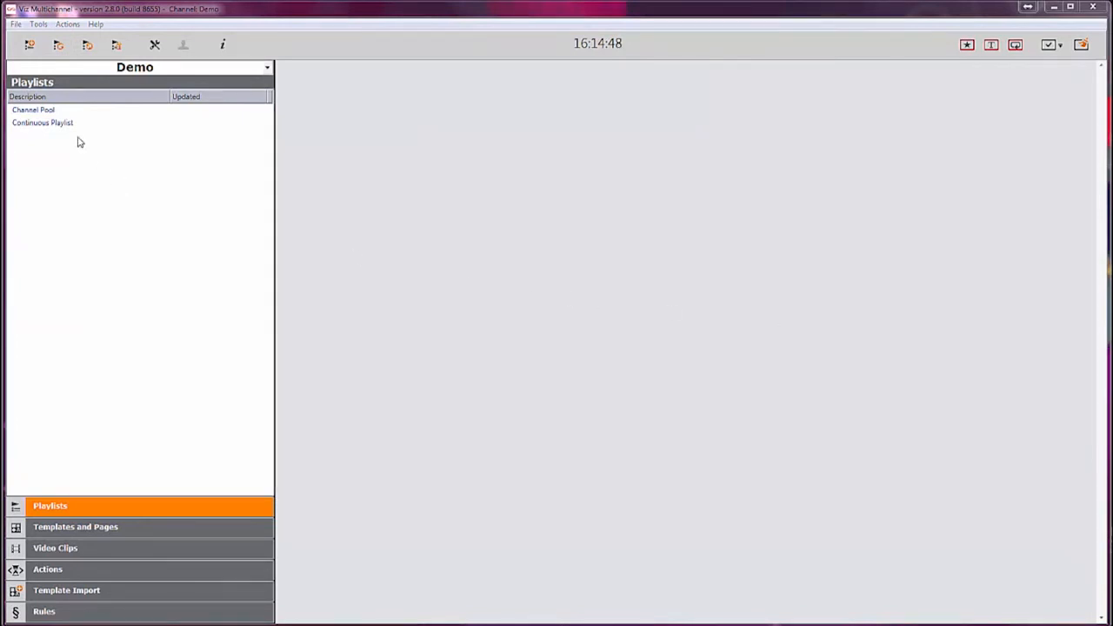
pyautogui.click(58, 127)
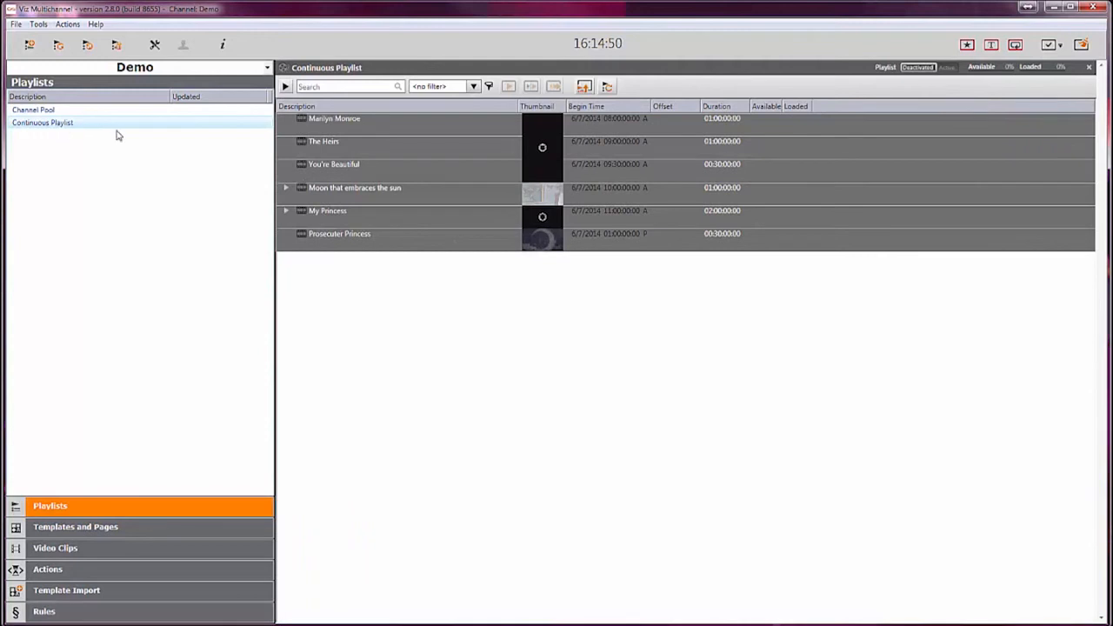
# - Expand the "Moon that embraces the sun" and "My Princess" events and examine the secondary events the rules added
pyautogui.click(286, 188)
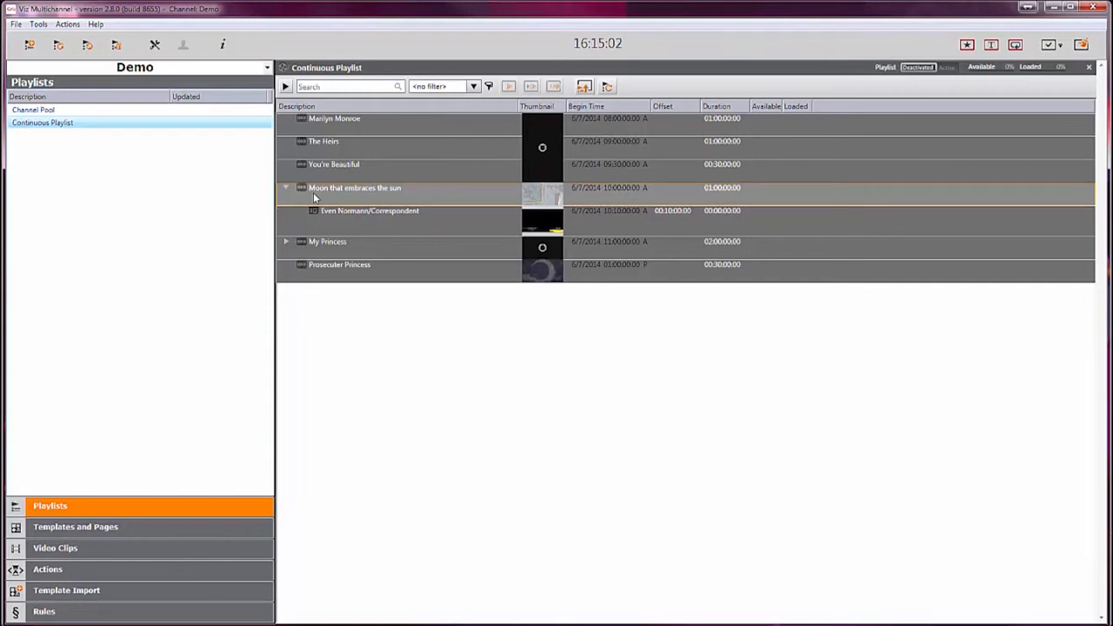
pyautogui.click(324, 220)
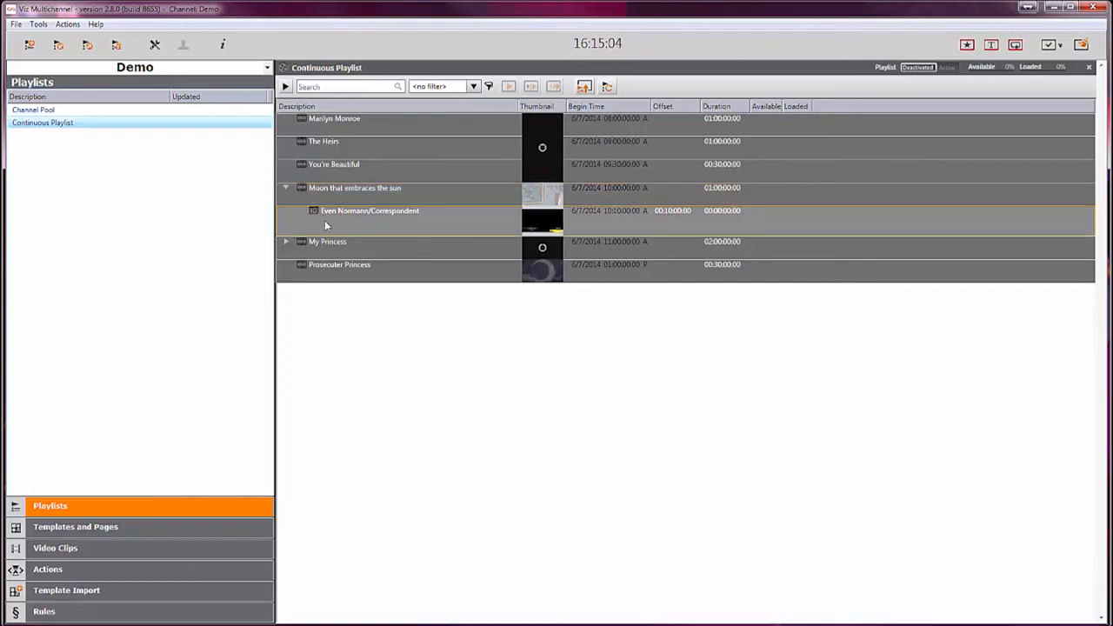
pyautogui.click(286, 242)
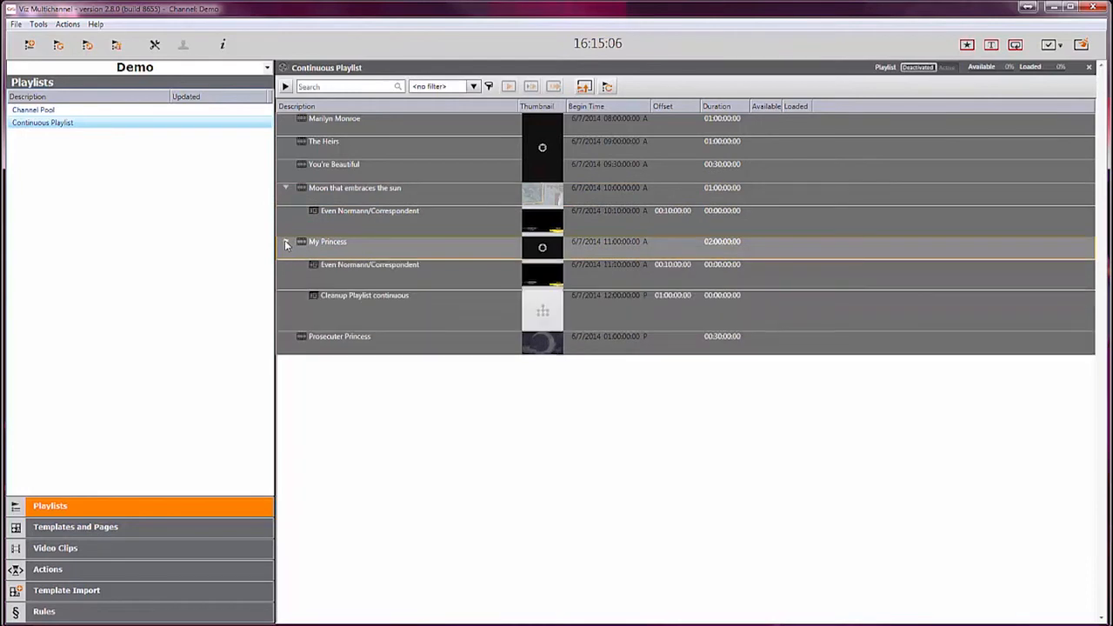
pyautogui.click(423, 272)
pyautogui.click(449, 314)
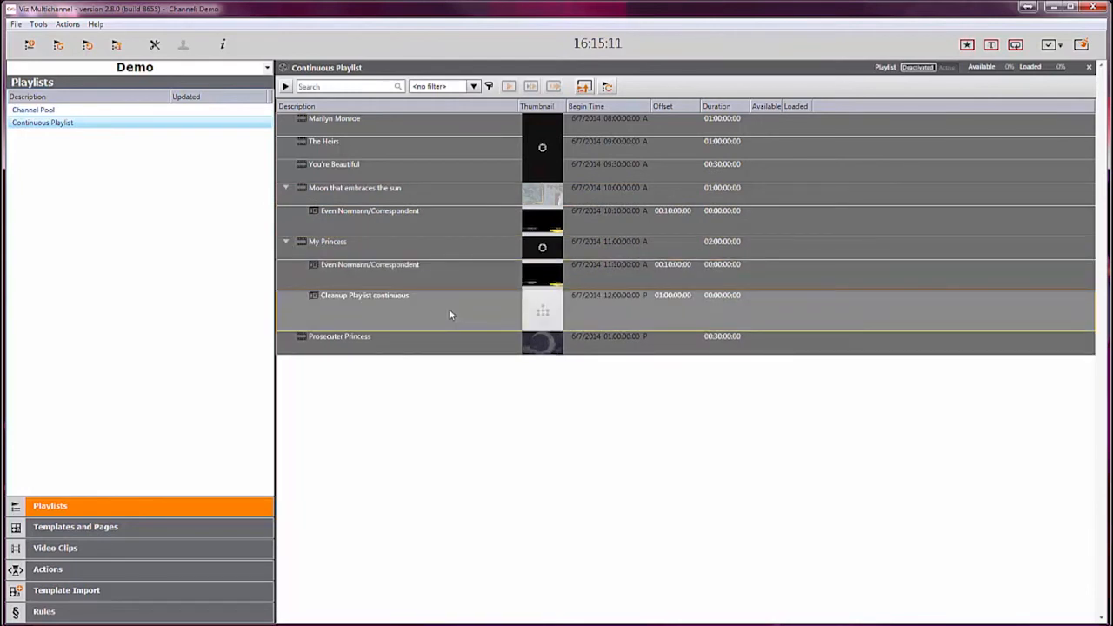
pyautogui.click(330, 482)
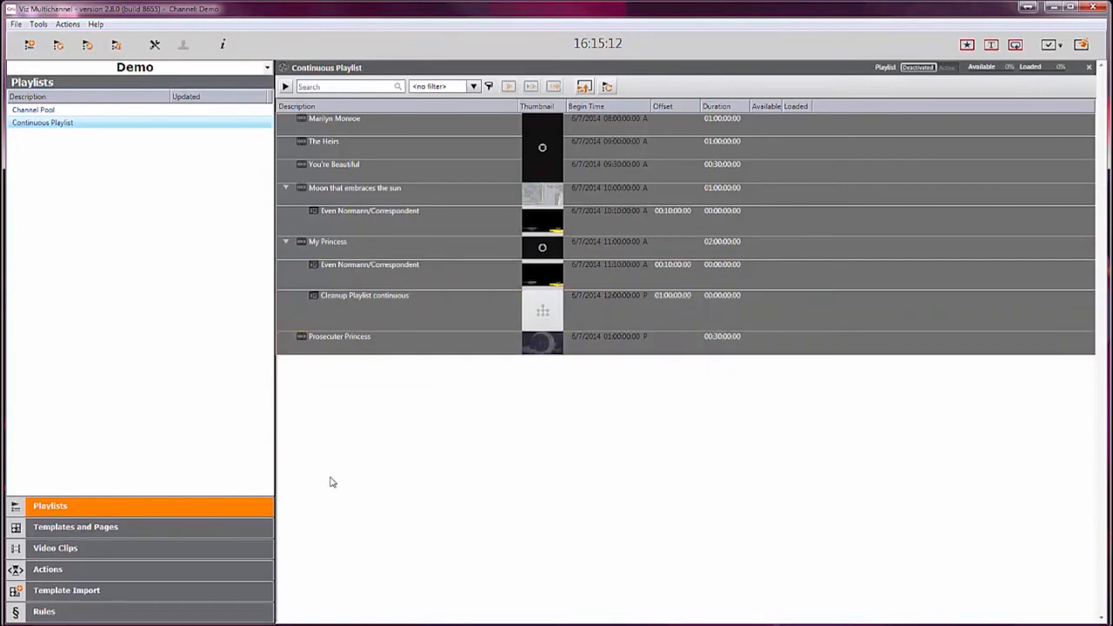
# - Return to the rules and add two new top-level rules, leaving them untitled
pyautogui.click(237, 618)
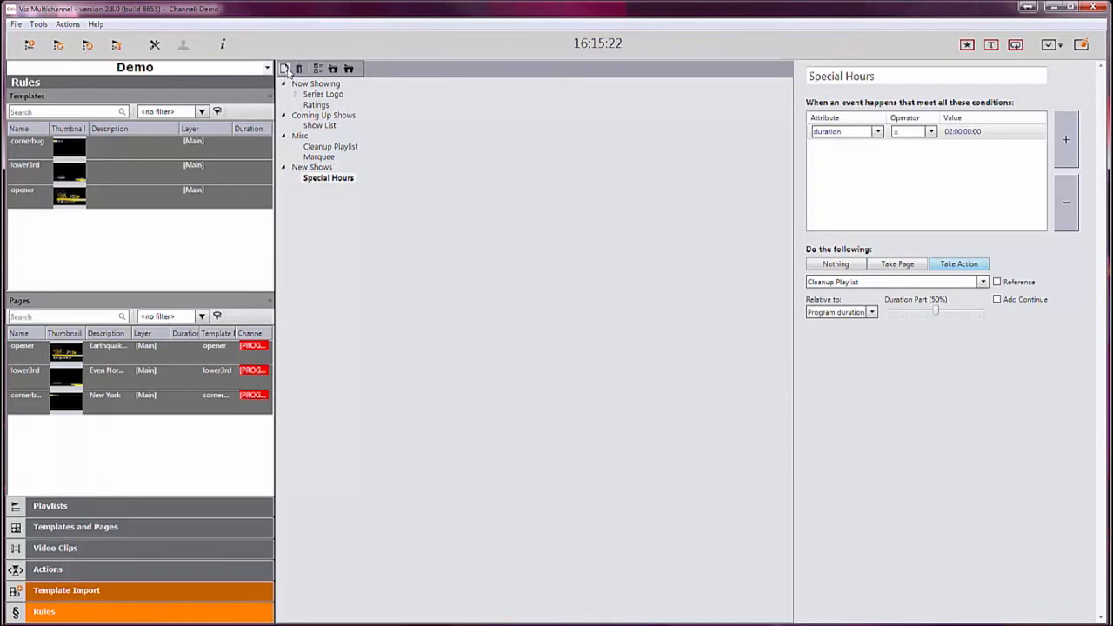
pyautogui.click(285, 69)
pyautogui.click(287, 71)
# - Nest child rules three levels deep under the first untitled top-level rule
pyautogui.click(321, 189)
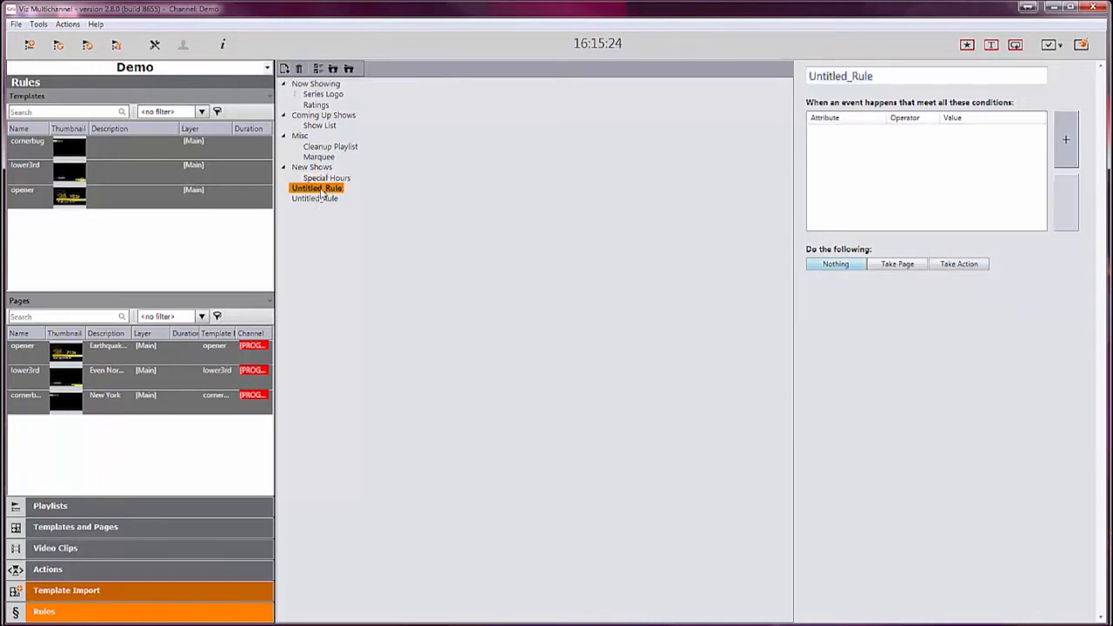
pyautogui.rightClick(321, 189)
pyautogui.click(344, 197)
pyautogui.click(332, 199)
pyautogui.rightClick(334, 197)
pyautogui.click(364, 205)
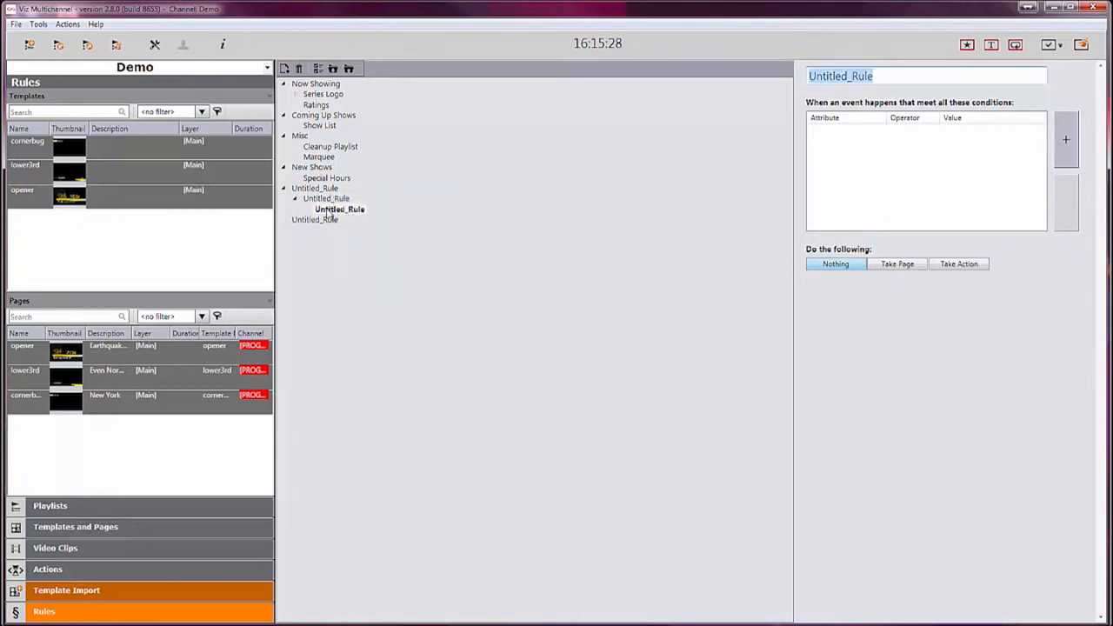
pyautogui.rightClick(353, 213)
pyautogui.click(357, 218)
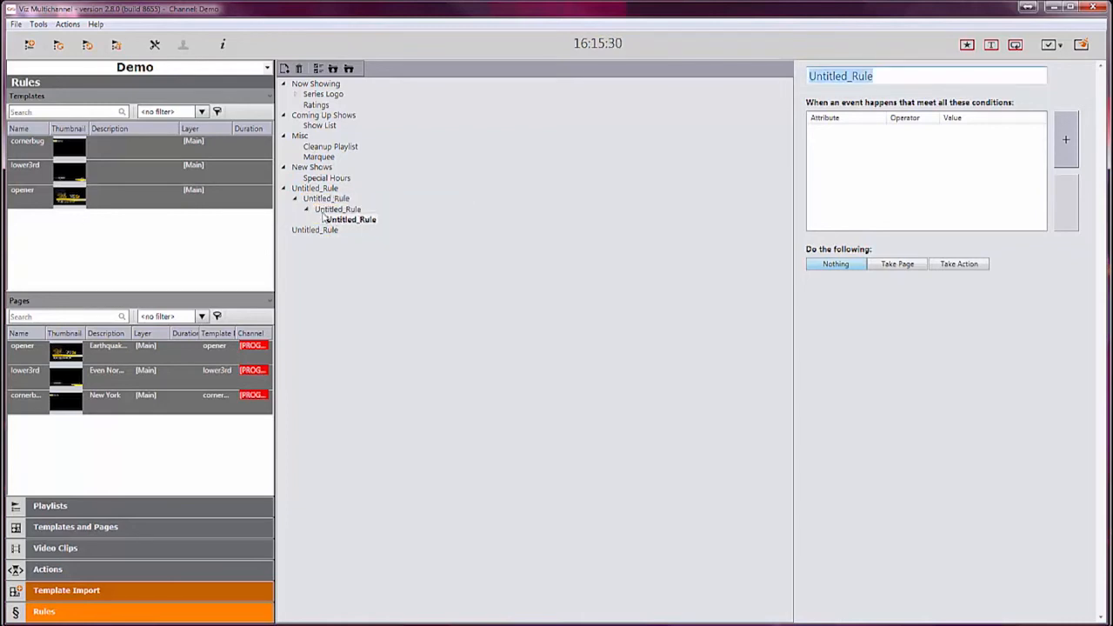
# - Add two more untitled rules as siblings of the rule on the second nested level
pyautogui.rightClick(324, 213)
pyautogui.click(365, 231)
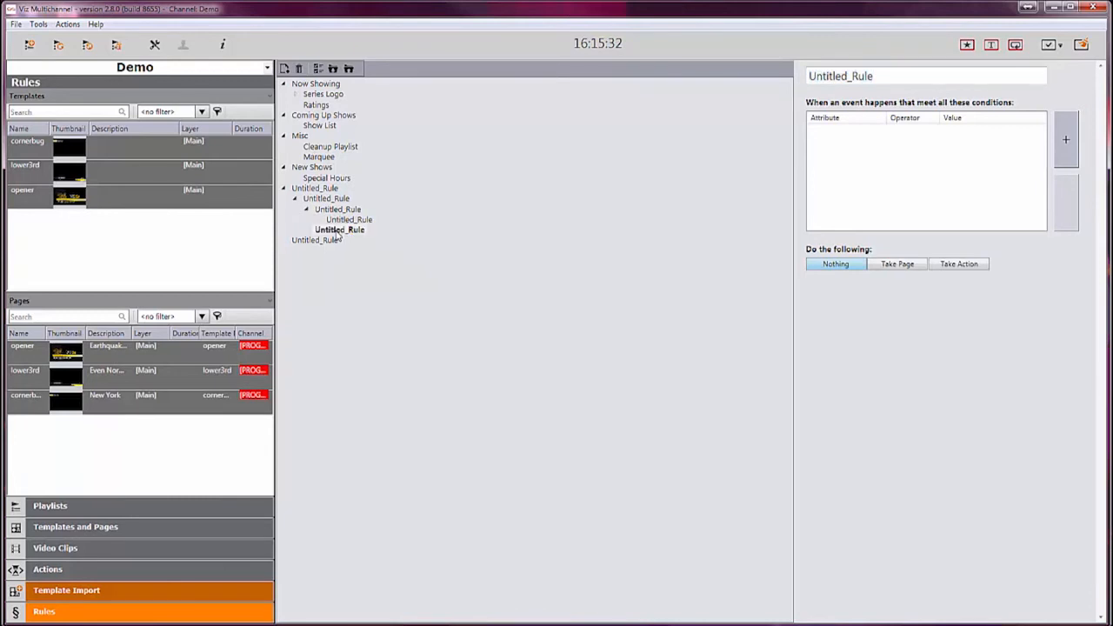
pyautogui.rightClick(337, 232)
pyautogui.click(370, 254)
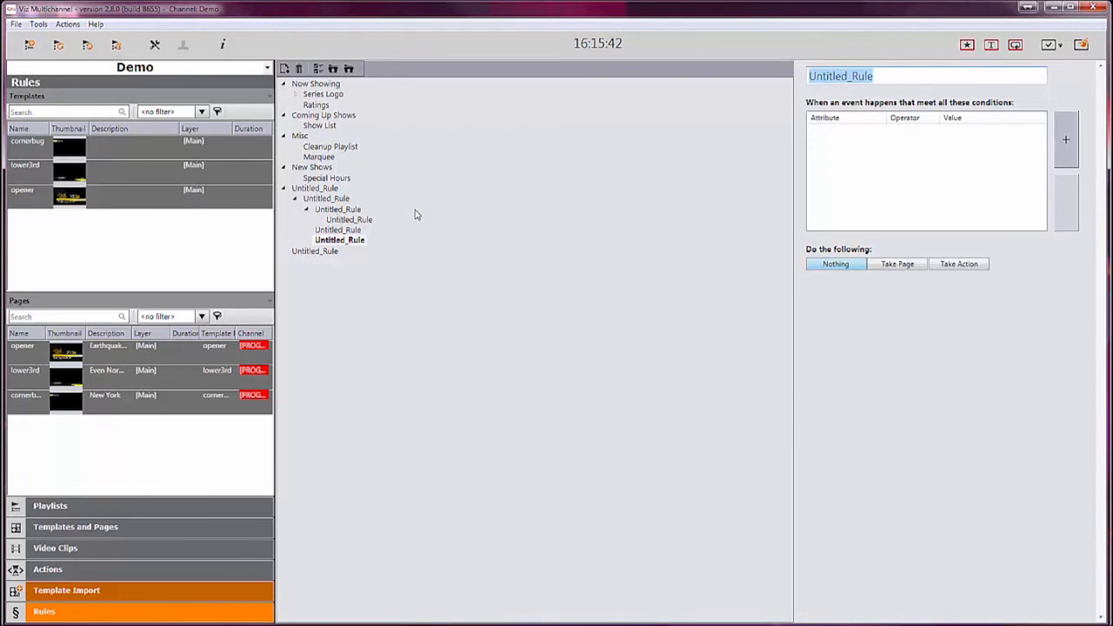
# - Move the nested rule that has its own child directly under the first untitled top-level rule, and move Misc under New Shows
pyautogui.click(329, 210)
pyautogui.moveTo(321, 193); pyautogui.dragTo(319, 189)
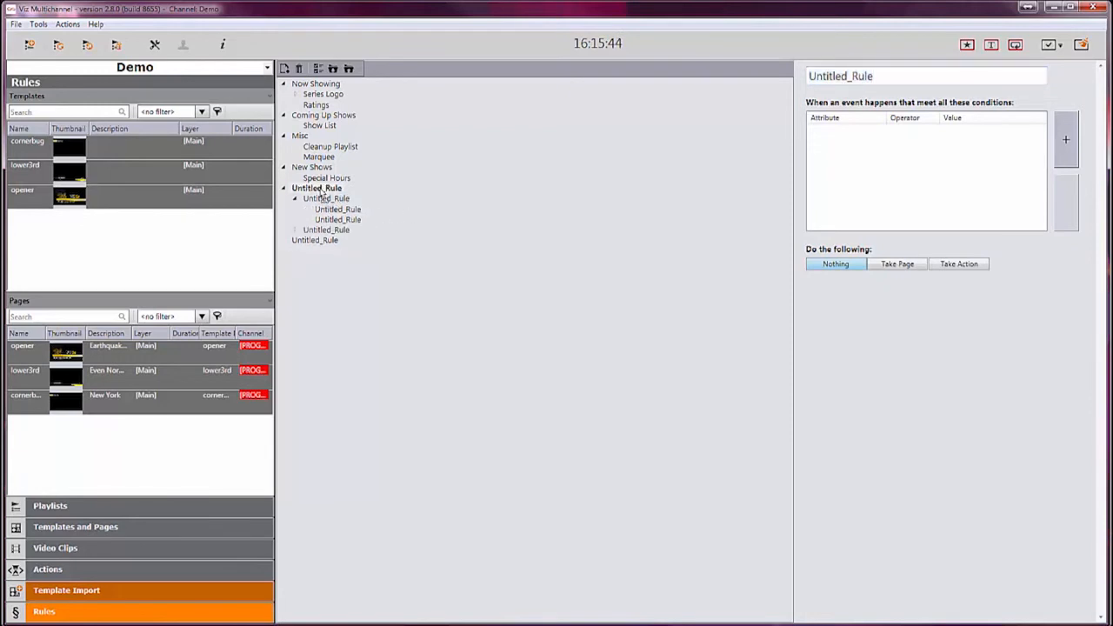
pyautogui.moveTo(300, 137); pyautogui.dragTo(311, 177)
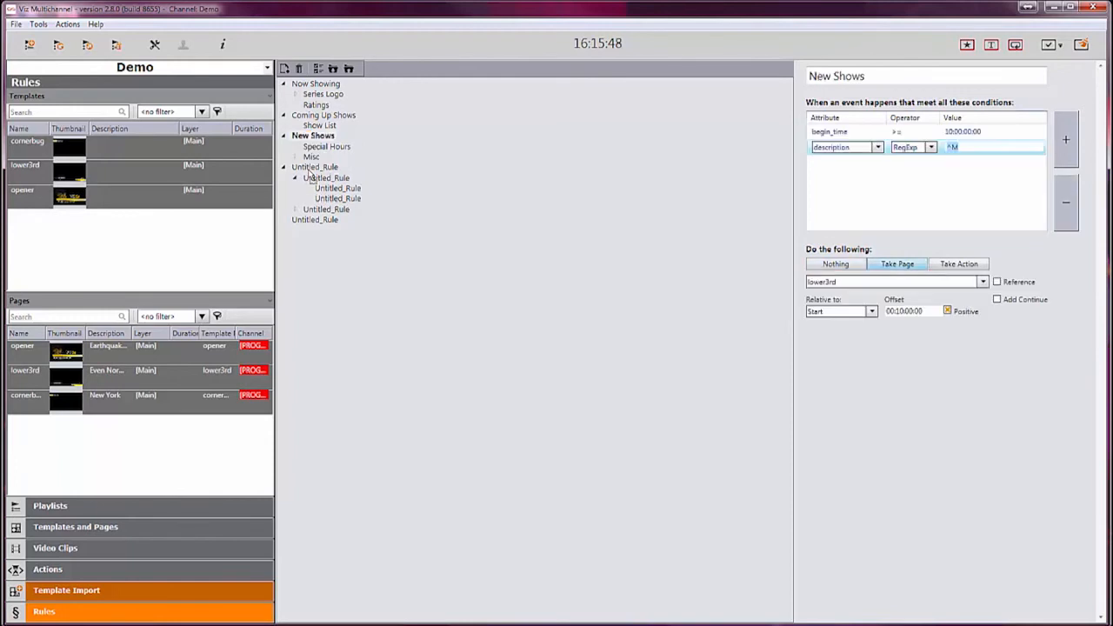
pyautogui.click(297, 158)
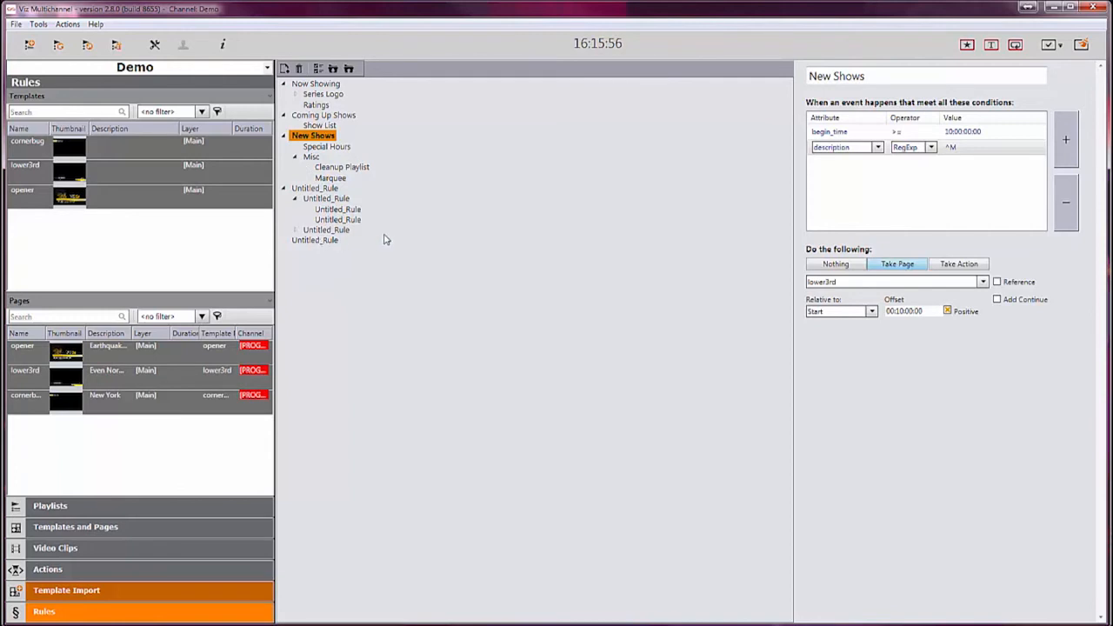
# - Show the rules' enable checkboxes and disable the visible untitled rules, including both top-level ones
pyautogui.click(318, 71)
pyautogui.click(293, 241)
pyautogui.click(305, 229)
pyautogui.click(316, 220)
pyautogui.click(317, 208)
pyautogui.click(304, 198)
pyautogui.click(294, 189)
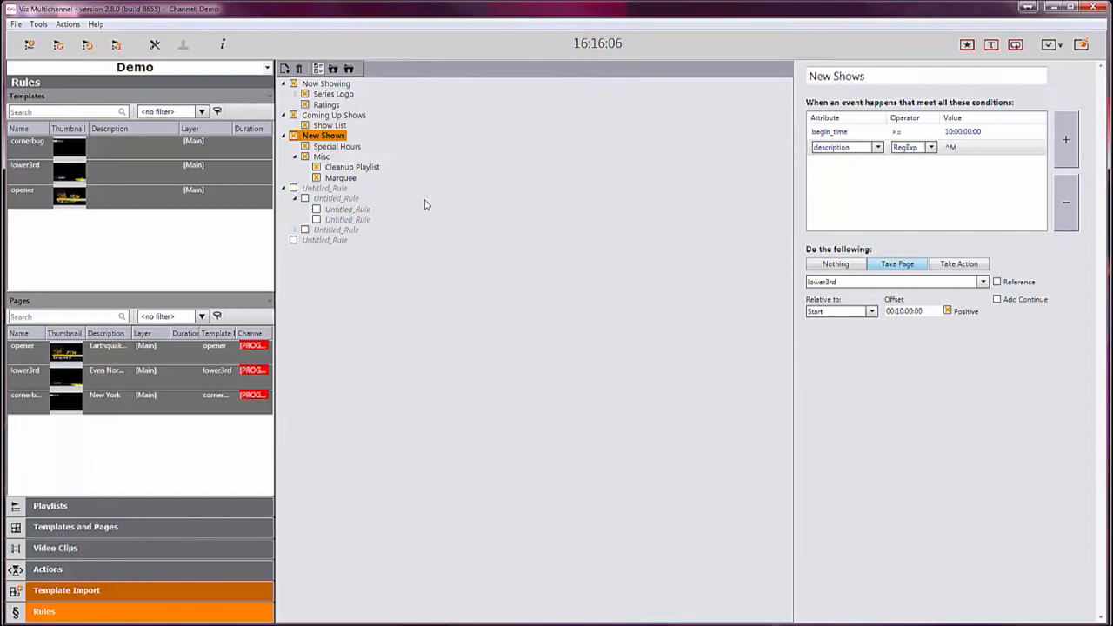
# - Export the rules to the Desktop as an XML file named "rules_demo"
pyautogui.click(348, 69)
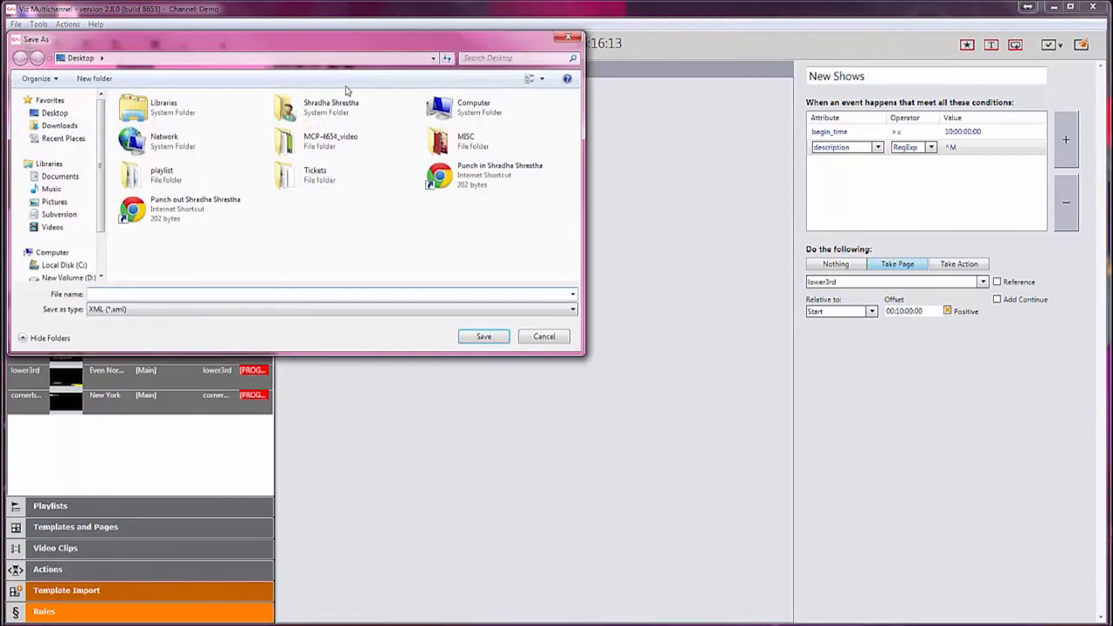
pyautogui.write('rules_demo')
pyautogui.click(485, 341)
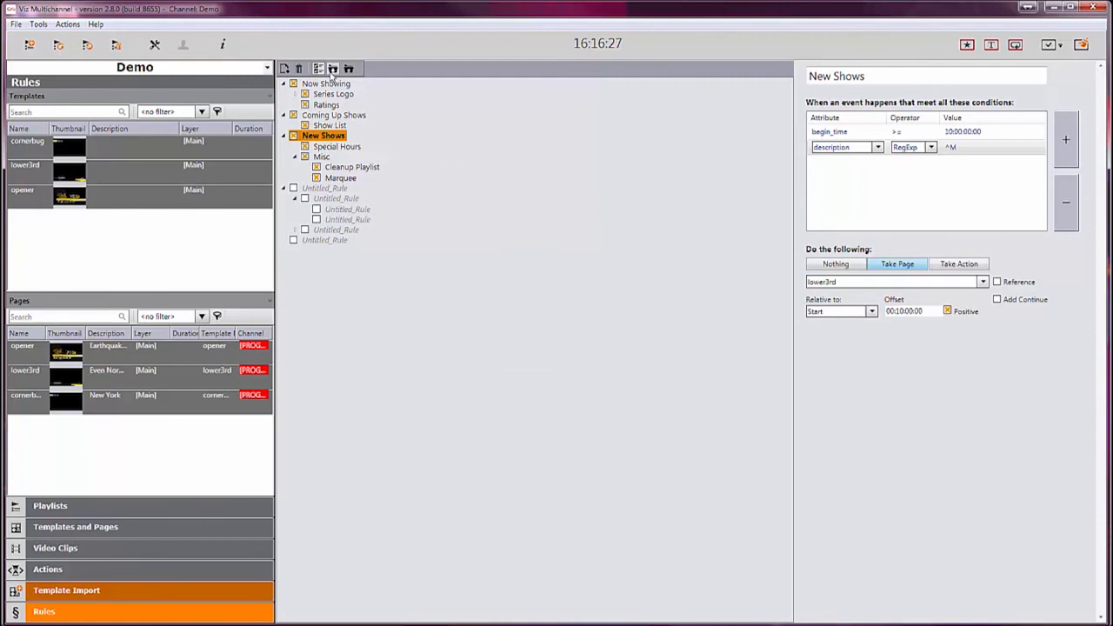
# - Import the rules from rules_demo.xml on the Desktop, overwriting the existing rules
pyautogui.click(332, 75)
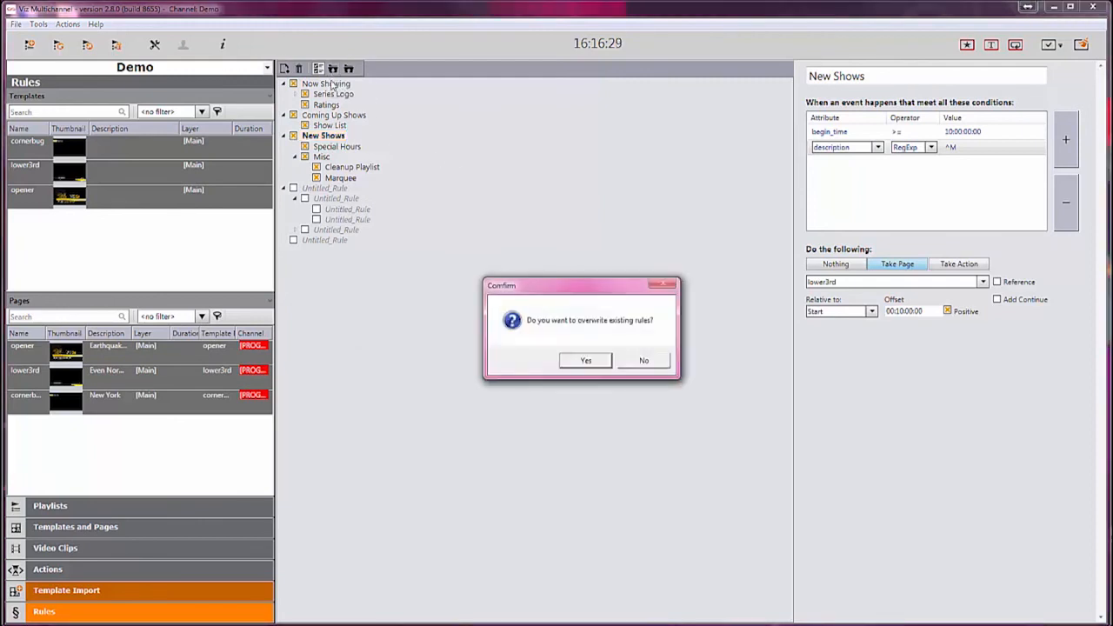
pyautogui.click(600, 362)
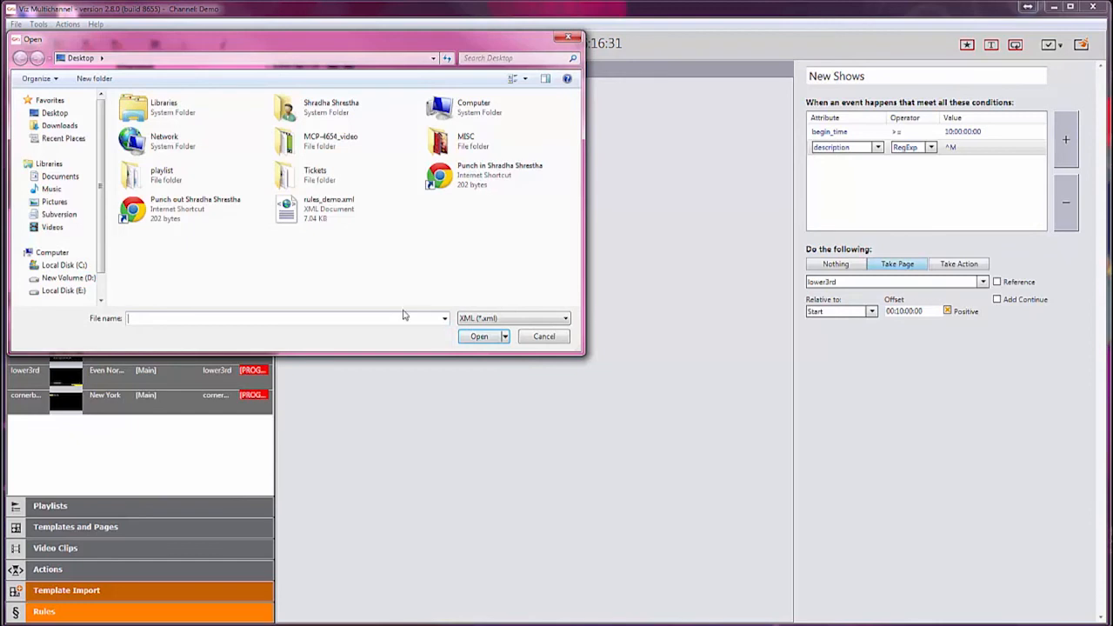
pyautogui.click(320, 217)
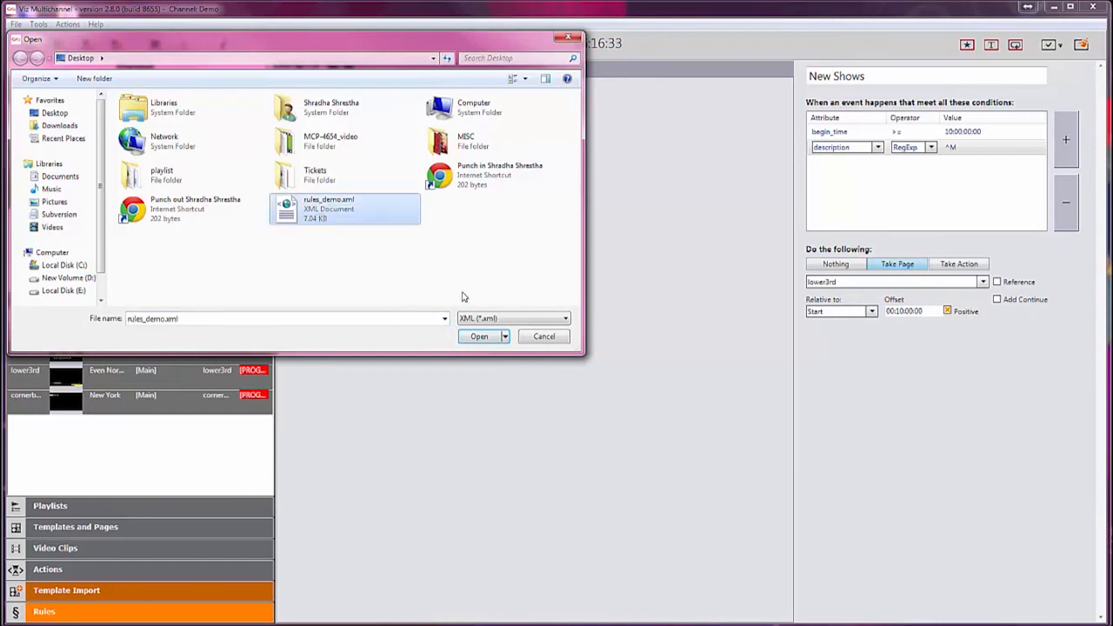
pyautogui.click(491, 339)
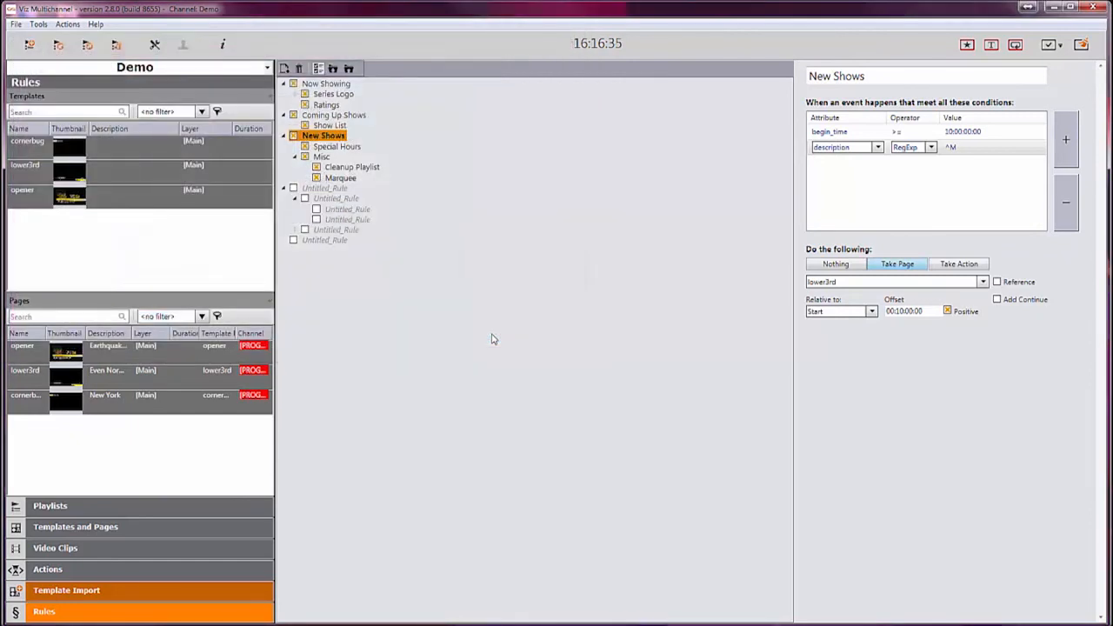